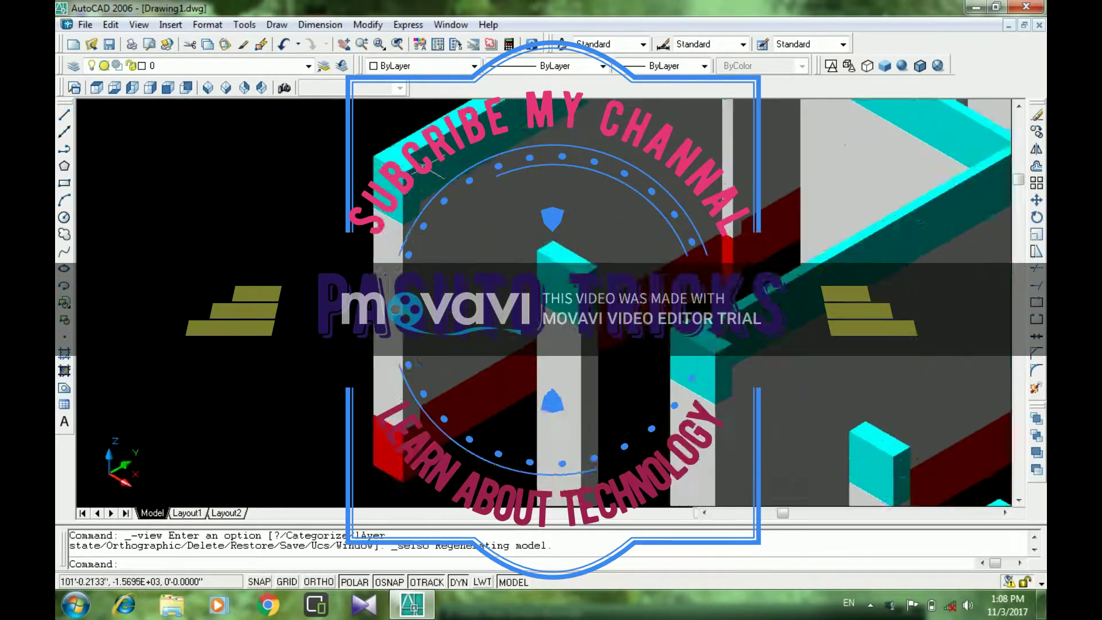
Adjust the zoom and switch to the Top plan view.
{"action": "scroll", "coordinate": [431, 171], "scroll_direction": "up", "scroll_amount": 2}
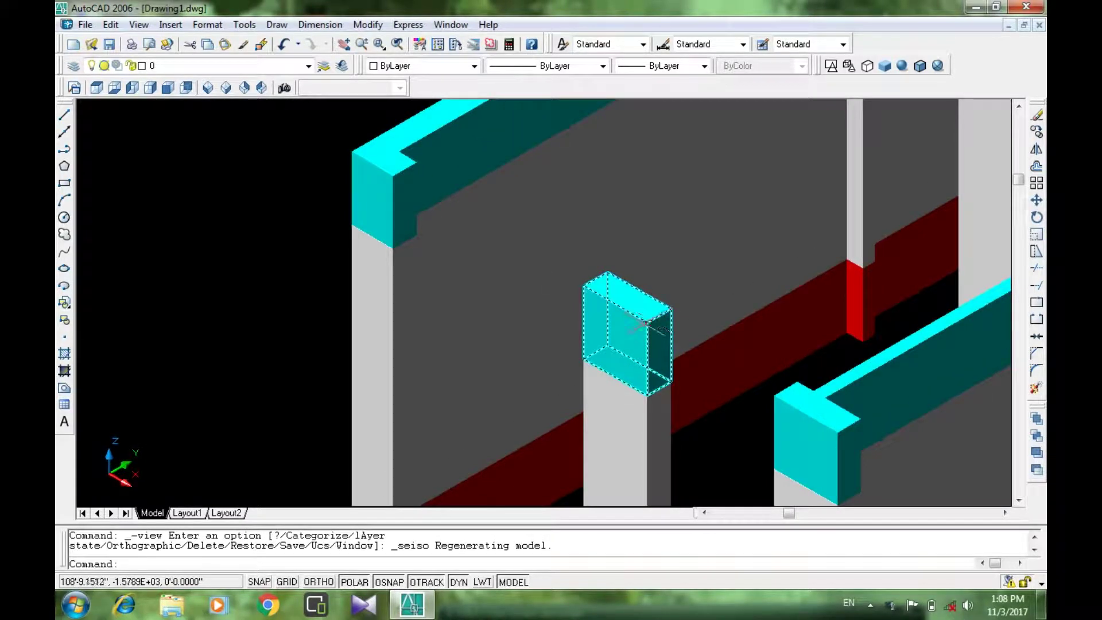
{"action": "scroll", "coordinate": [713, 282], "scroll_direction": "down", "scroll_amount": 4}
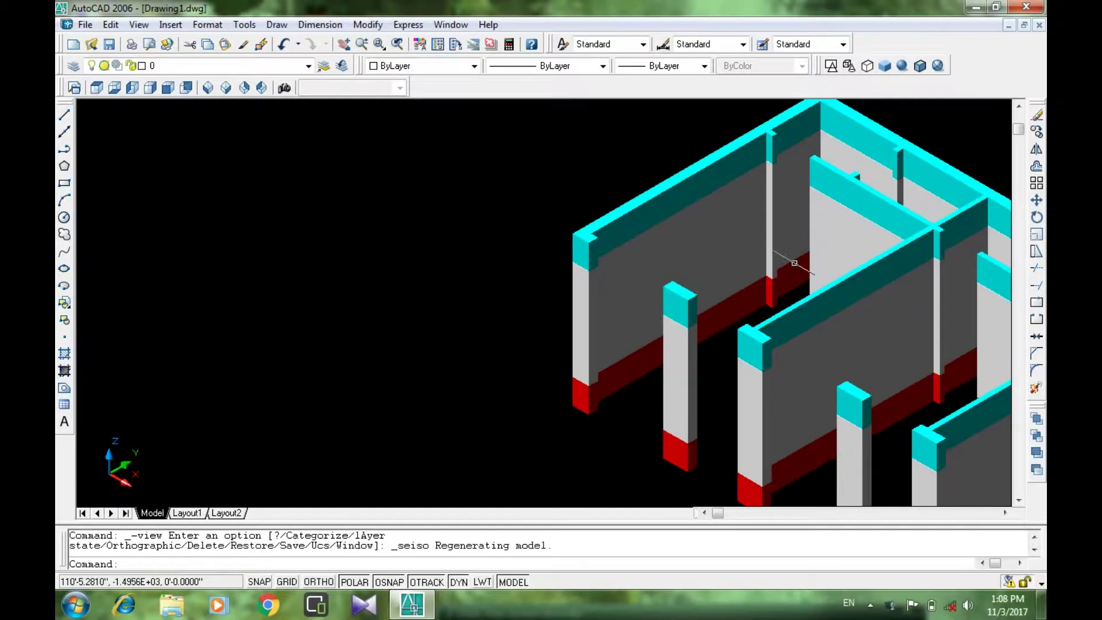
{"action": "scroll", "coordinate": [755, 297], "scroll_direction": "down", "scroll_amount": 2}
{"action": "scroll", "coordinate": [799, 163], "scroll_direction": "up", "scroll_amount": 4}
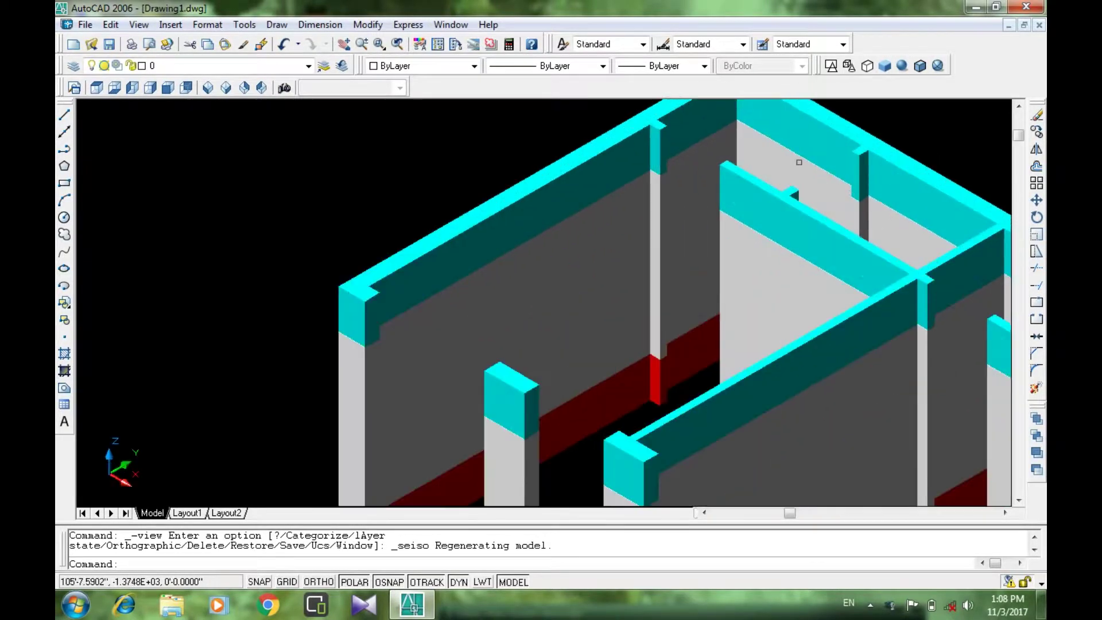
{"action": "scroll", "coordinate": [799, 162], "scroll_direction": "up", "scroll_amount": 1}
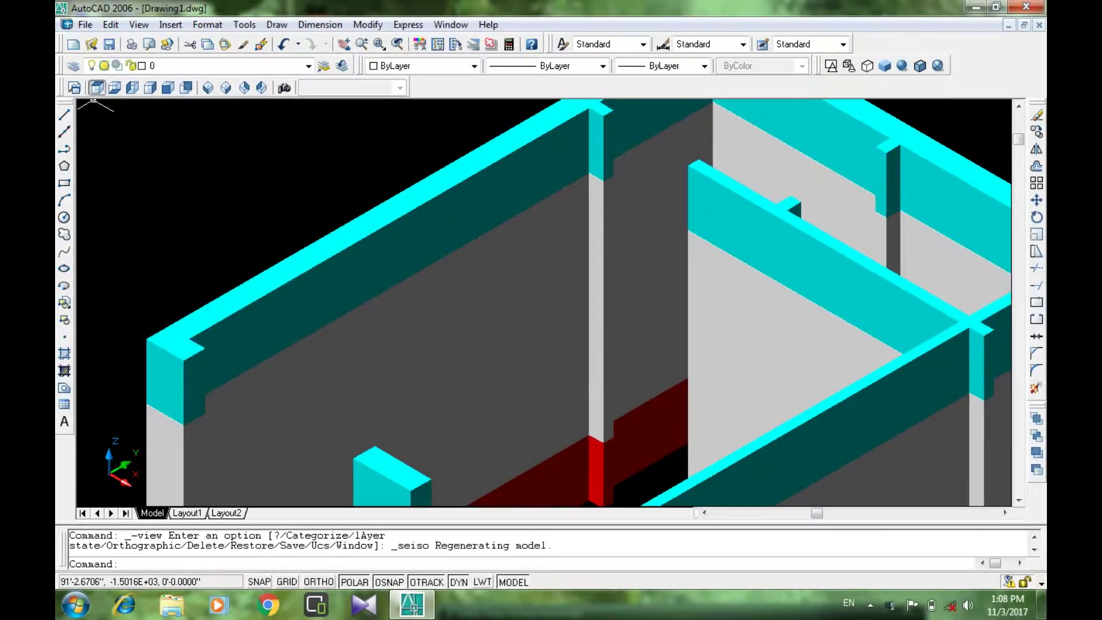
{"action": "left_click", "coordinate": [96, 87]}
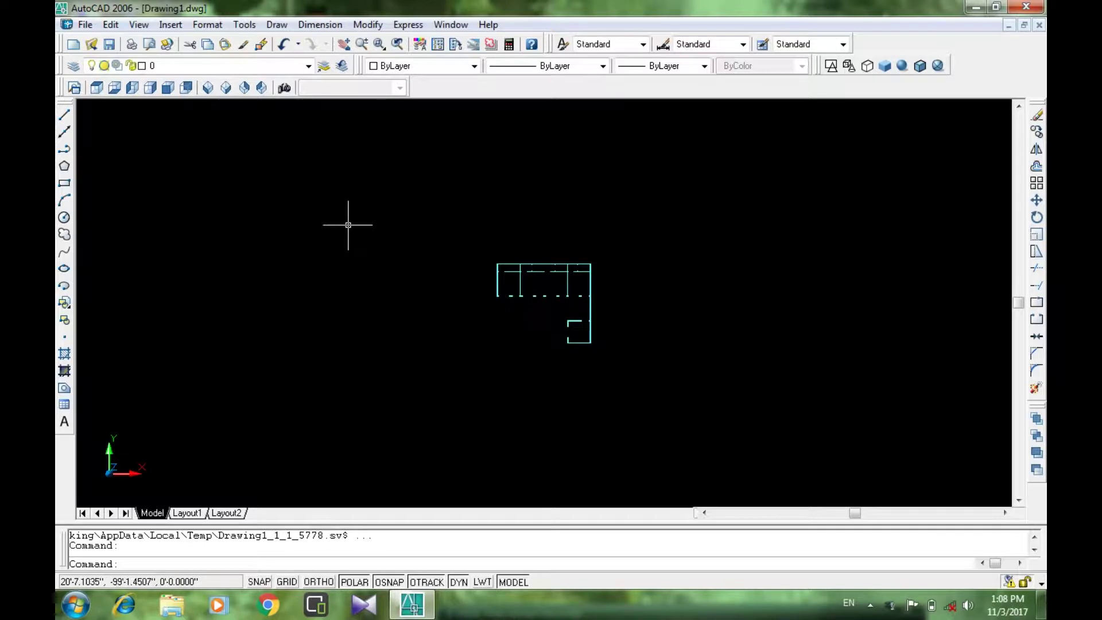
Draw a closed 3-foot square of lines beside the wall plan.
{"action": "type", "text": "l"}
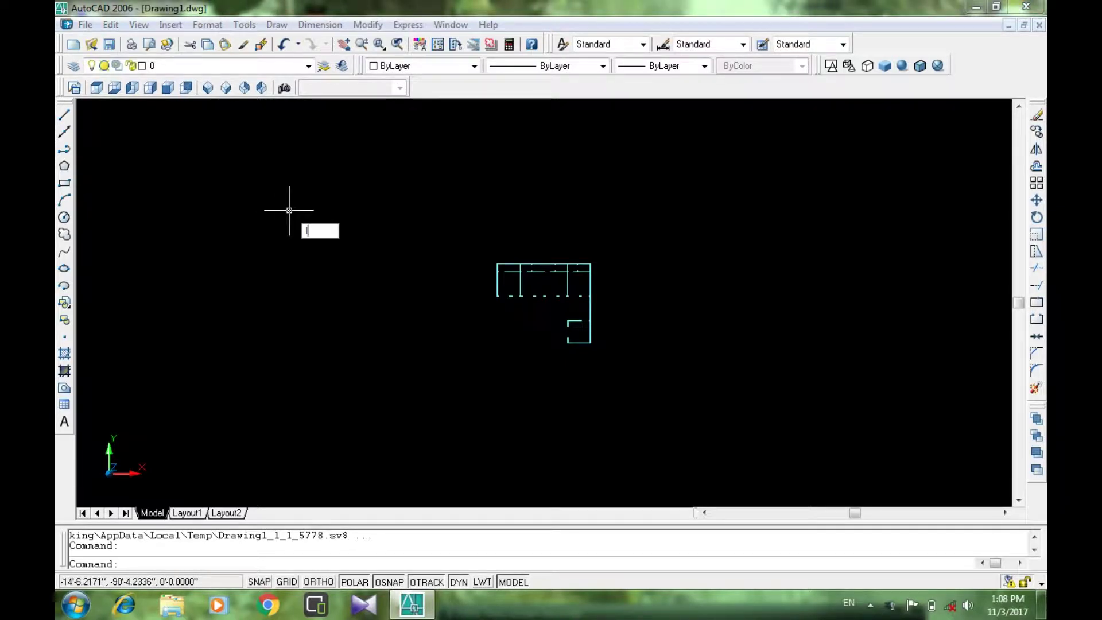
{"action": "key", "text": "Return"}
{"action": "left_click", "coordinate": [194, 217]}
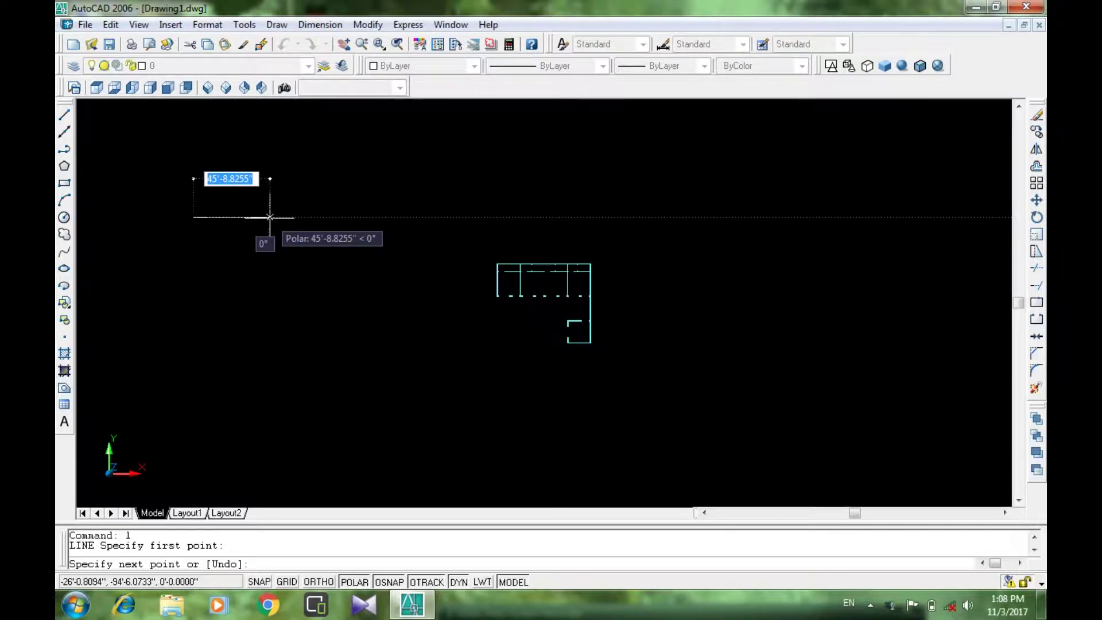
{"action": "type", "text": "3'"}
{"action": "key", "text": "Return"}
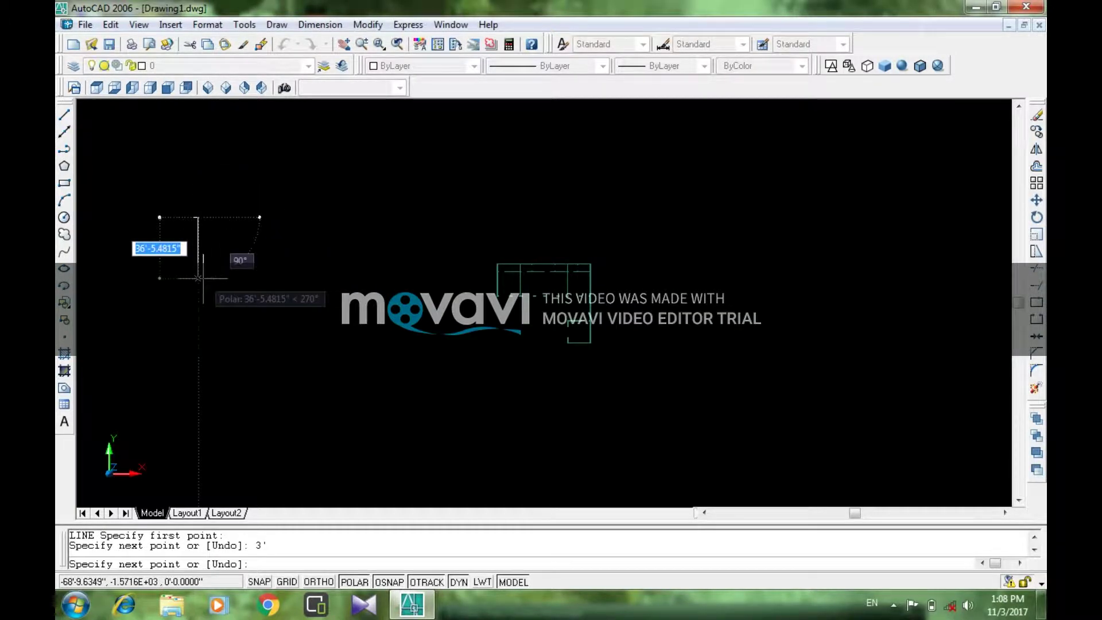
{"action": "type", "text": "3"}
{"action": "key", "text": "Return"}
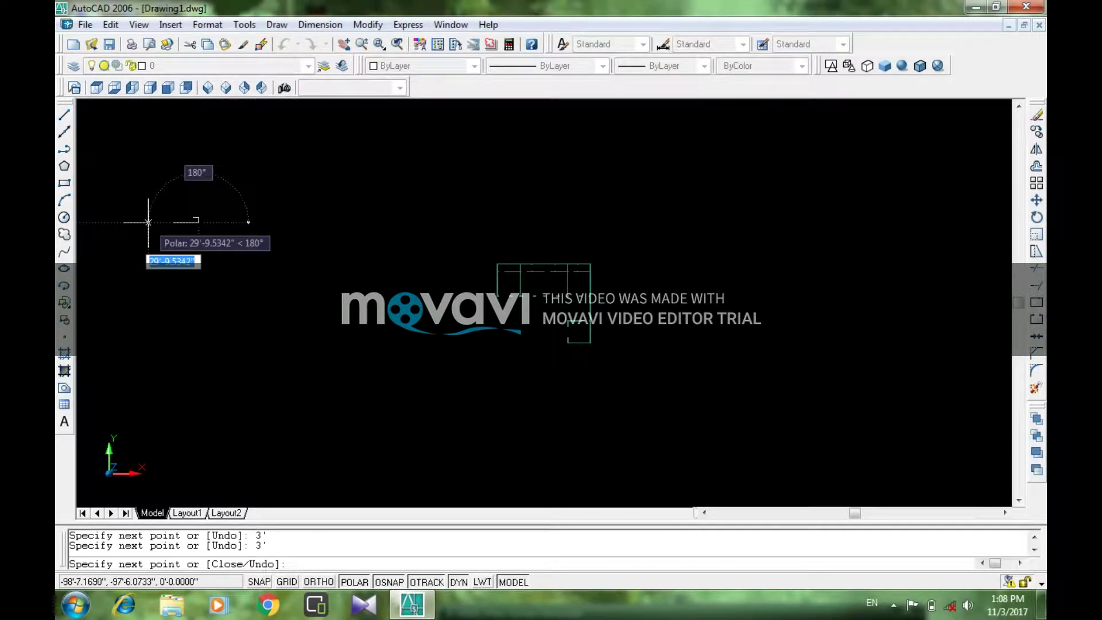
{"action": "type", "text": "3"}
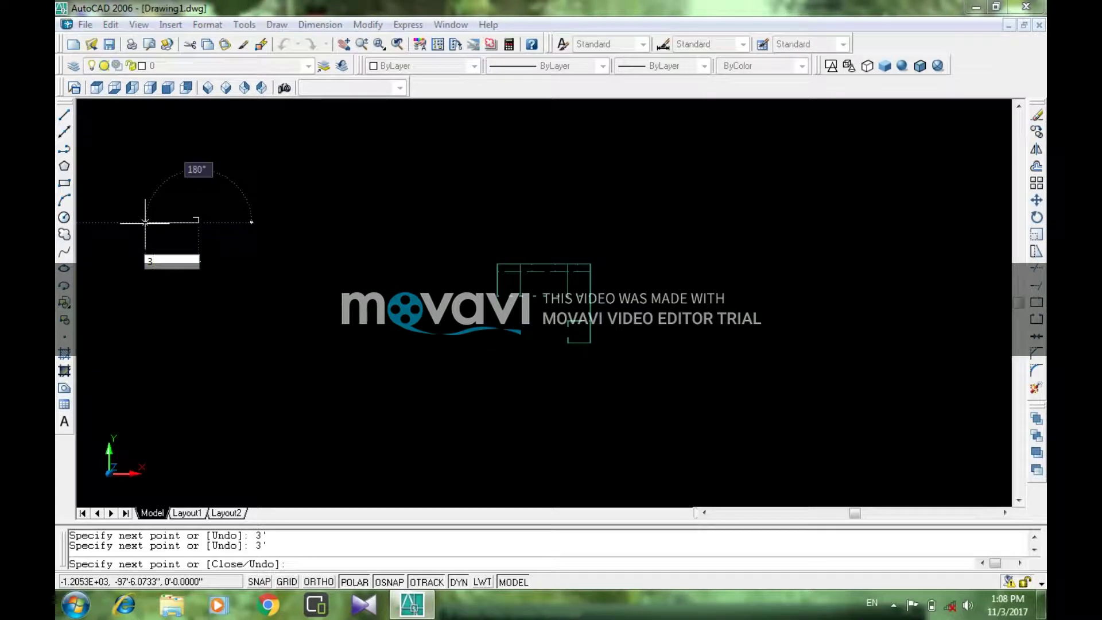
{"action": "key", "text": "Return"}
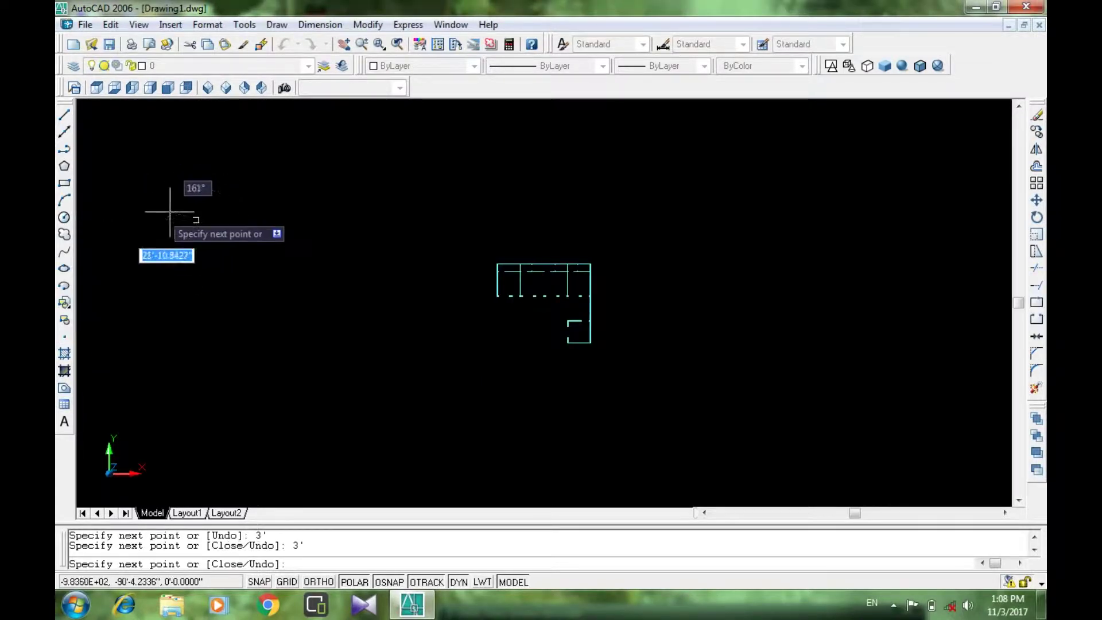
{"action": "left_click", "coordinate": [206, 192]}
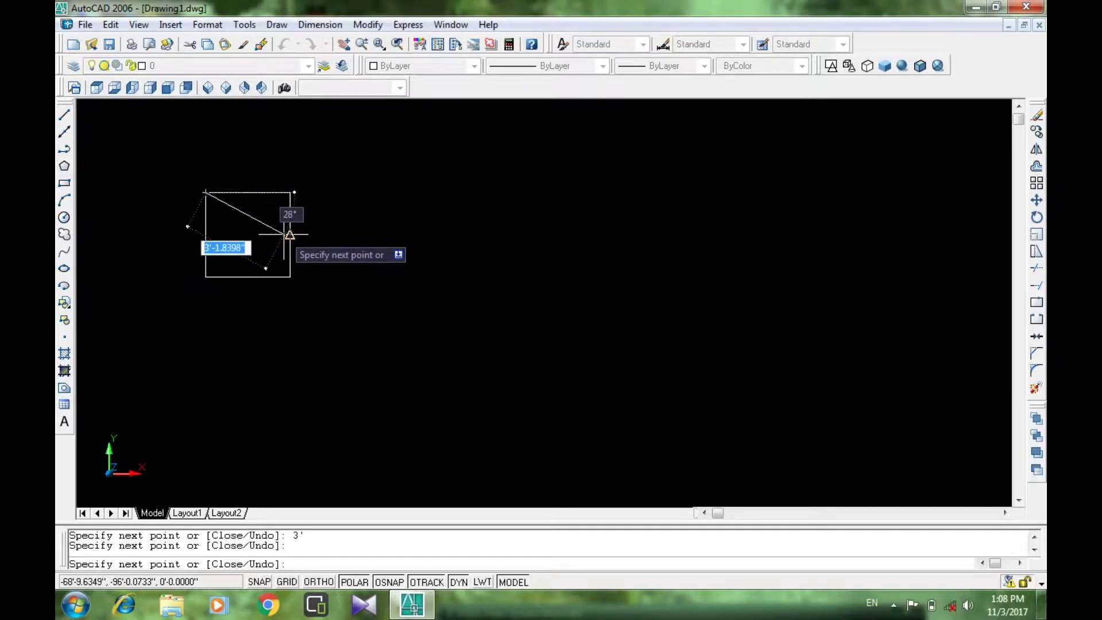
{"action": "key", "text": "Escape"}
Draw a circle centred on the square's bottom-edge midpoint, reaching up into the square.
{"action": "type", "text": "c"}
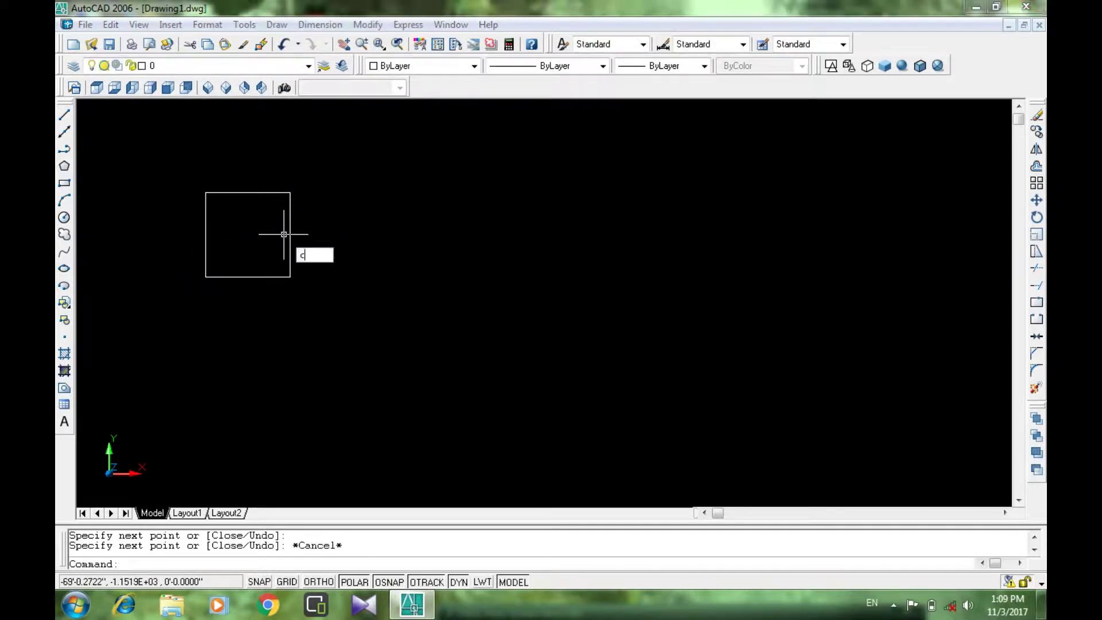
{"action": "key", "text": "Return"}
{"action": "left_click", "coordinate": [248, 277]}
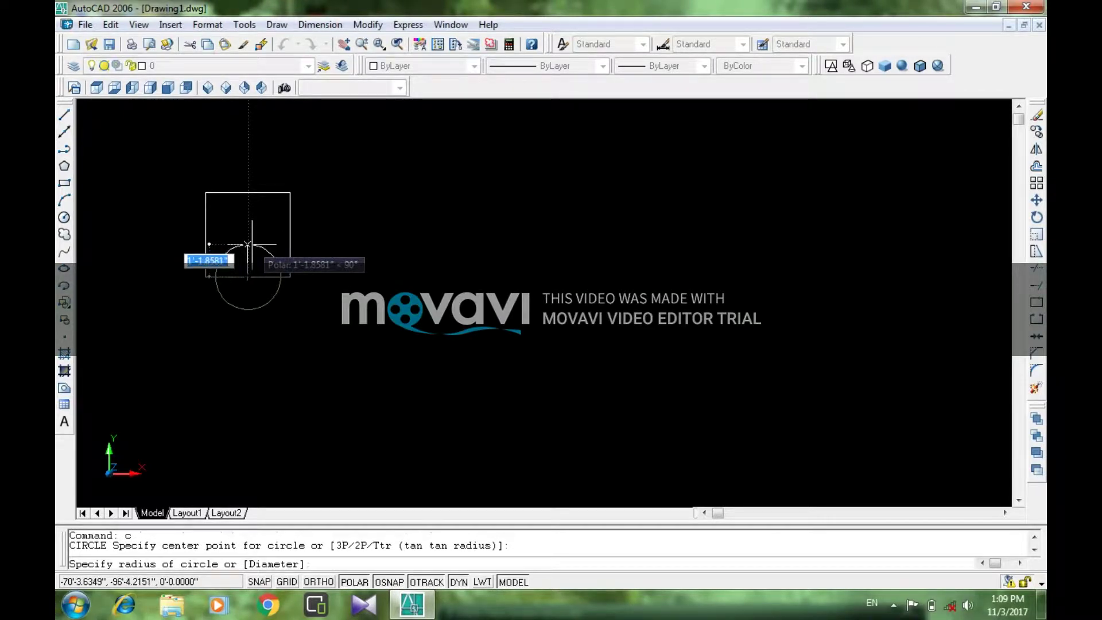
{"action": "left_click", "coordinate": [248, 245]}
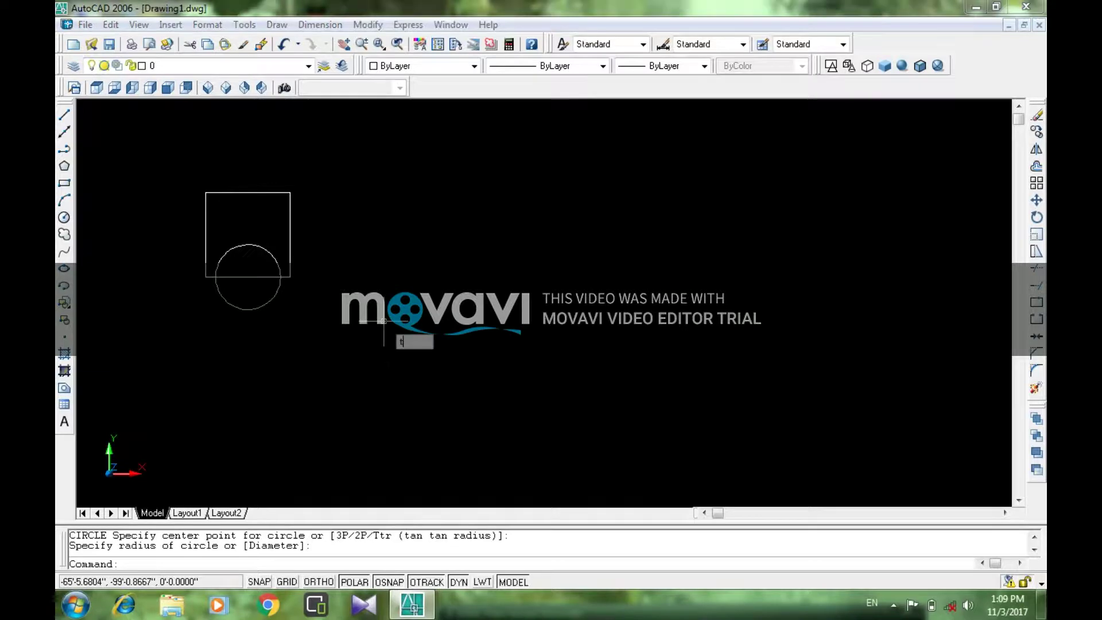
Trim away the circle's lower half and the bottom edge between the arc ends, then regenerate.
{"action": "type", "text": "tr"}
{"action": "key", "text": "Return"}
{"action": "key", "text": "Return"}
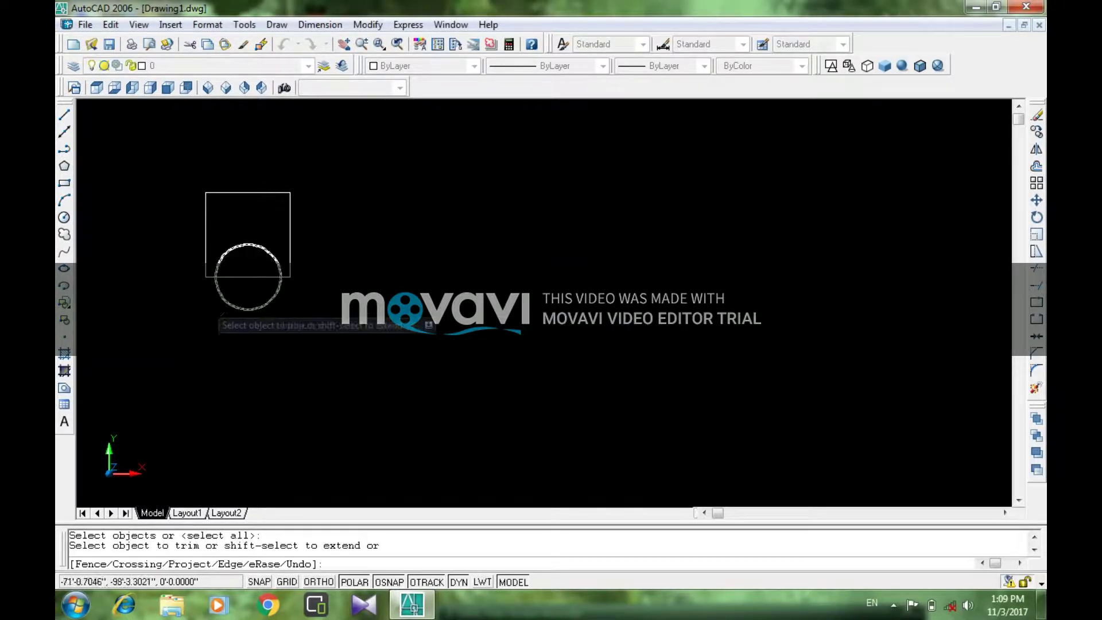
{"action": "left_click", "coordinate": [210, 304]}
{"action": "left_click", "coordinate": [272, 301]}
{"action": "left_click", "coordinate": [247, 287]}
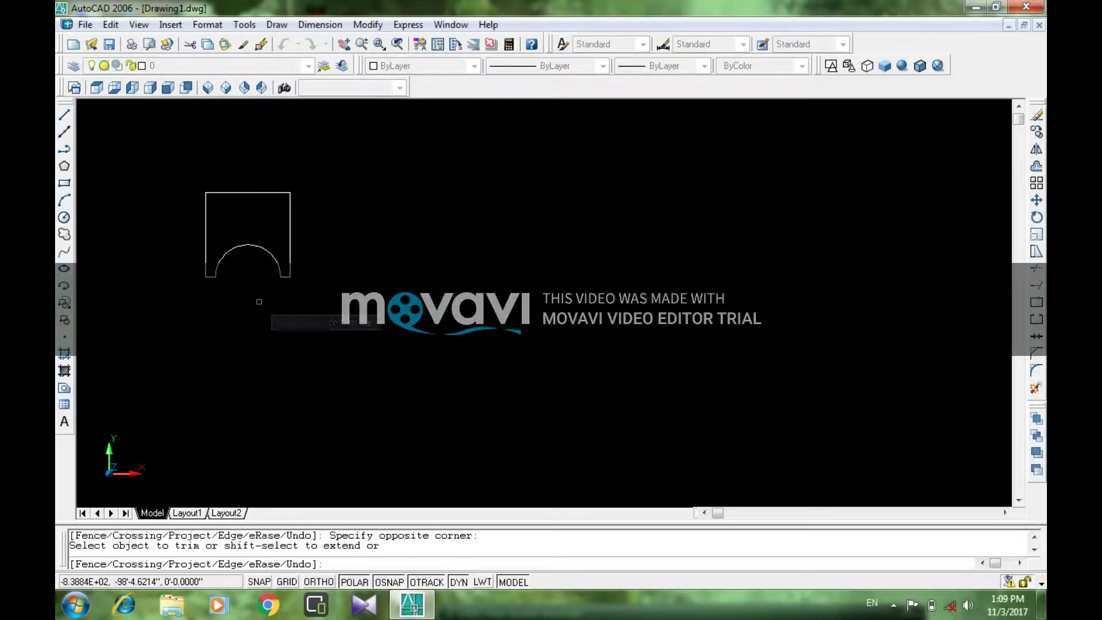
{"action": "left_click", "coordinate": [219, 255]}
{"action": "key", "text": "Escape"}
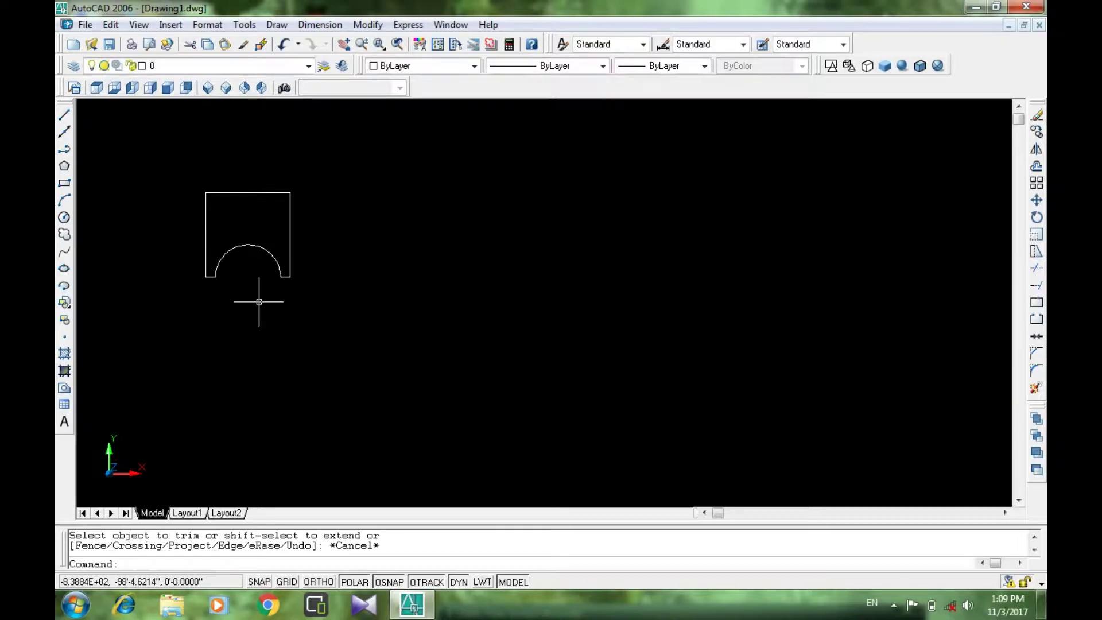
{"action": "type", "text": "re"}
{"action": "key", "text": "Return"}
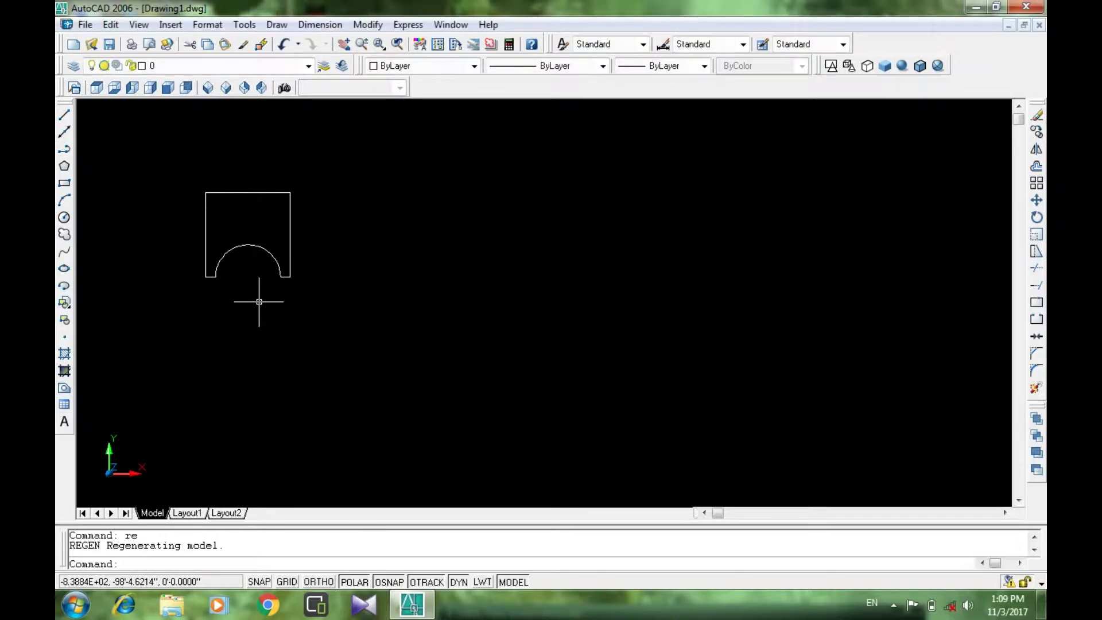
Convert the six-edge arch outline into a single region.
{"action": "key", "text": "Escape"}
{"action": "type", "text": "re"}
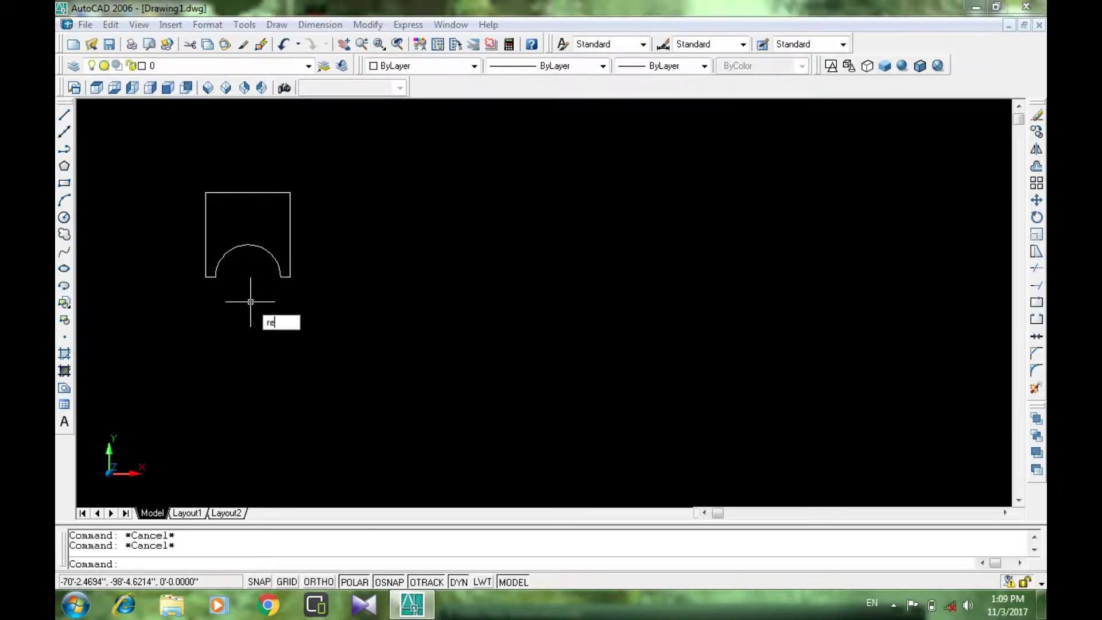
{"action": "type", "text": "g"}
{"action": "key", "text": "Return"}
{"action": "left_click", "coordinate": [156, 125]}
{"action": "left_click", "coordinate": [338, 312]}
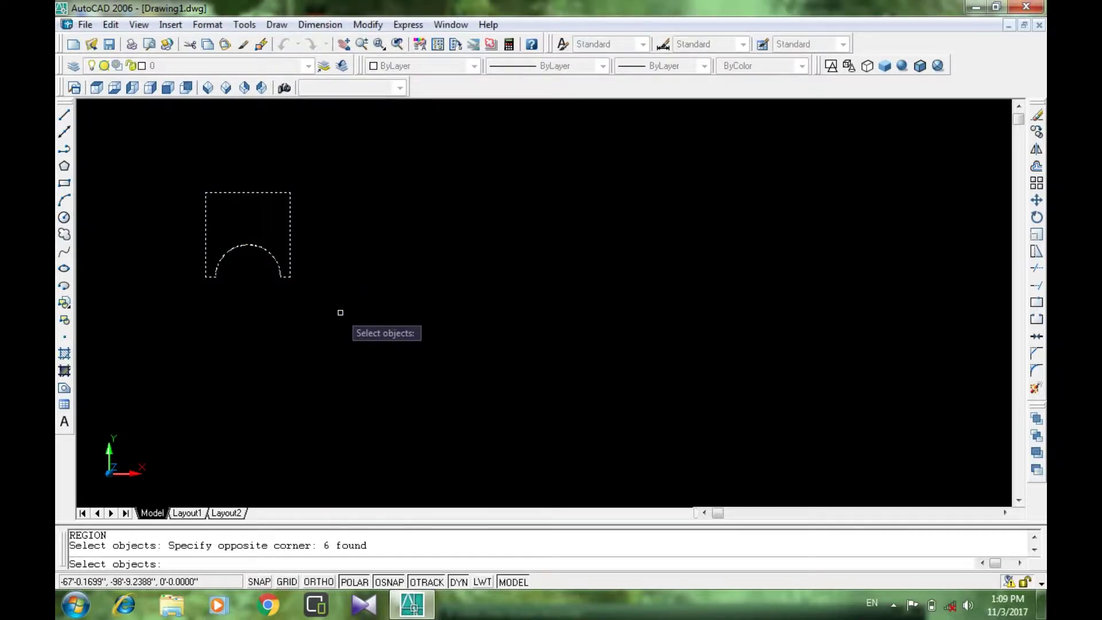
{"action": "key", "text": "Return"}
Extrude the arch region to a height of 4.5 with zero taper.
{"action": "type", "text": "ext"}
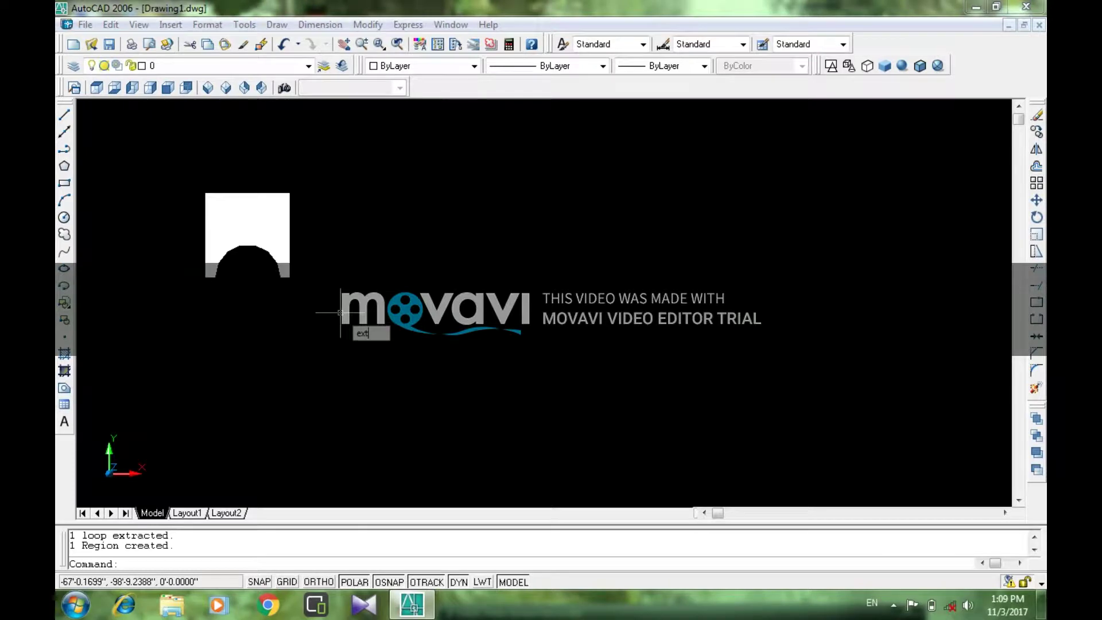
{"action": "key", "text": "Return"}
{"action": "left_click", "coordinate": [135, 118]}
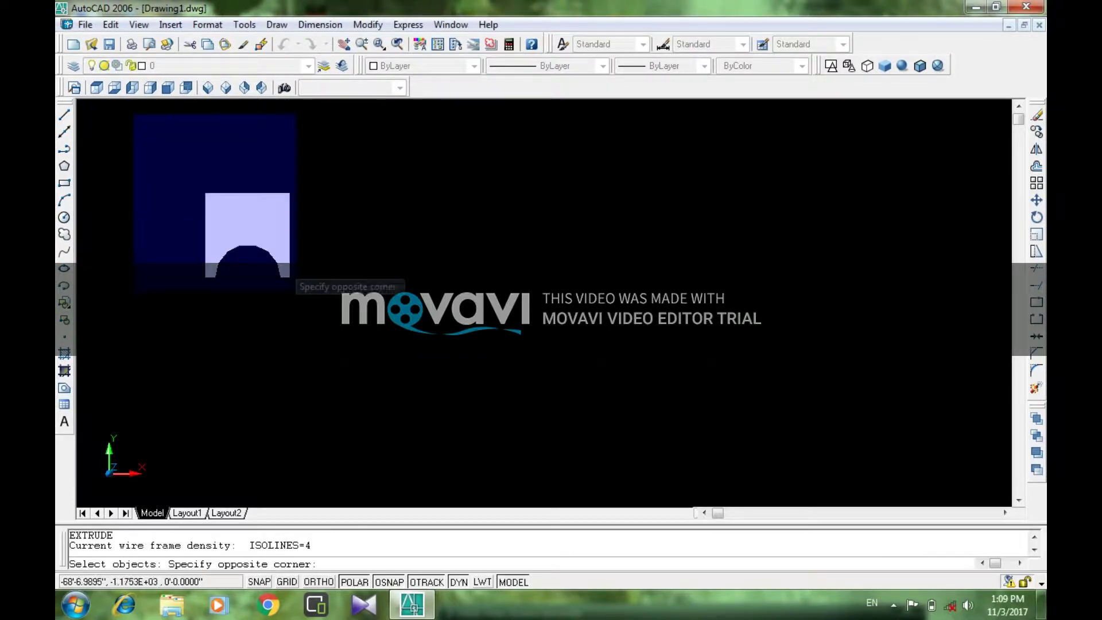
{"action": "left_click", "coordinate": [325, 330]}
{"action": "key", "text": "Return"}
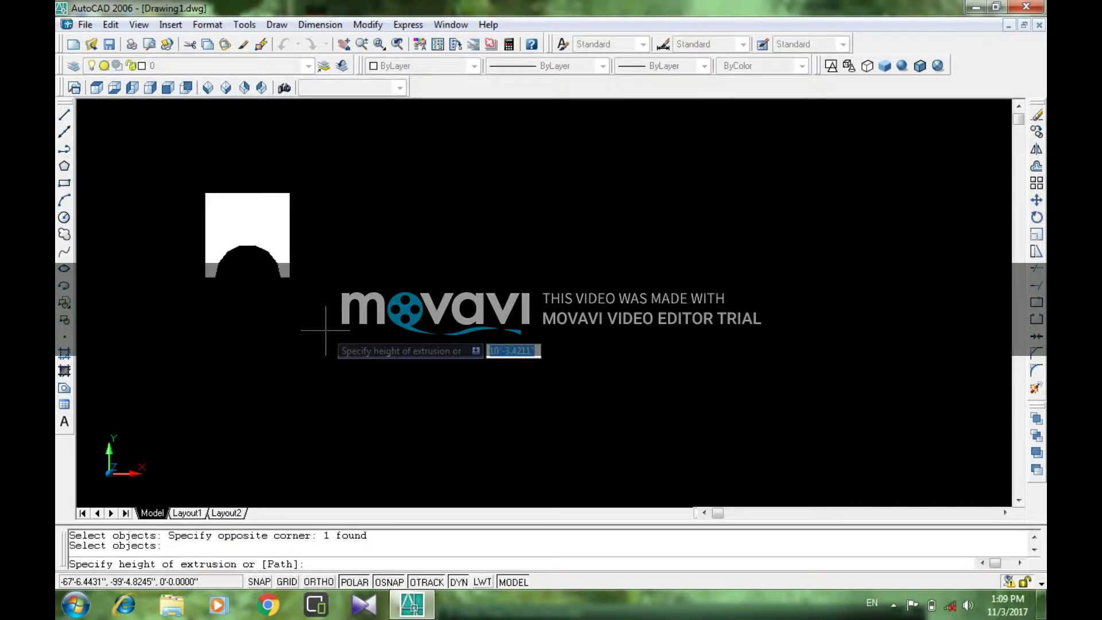
{"action": "type", "text": "4.5"}
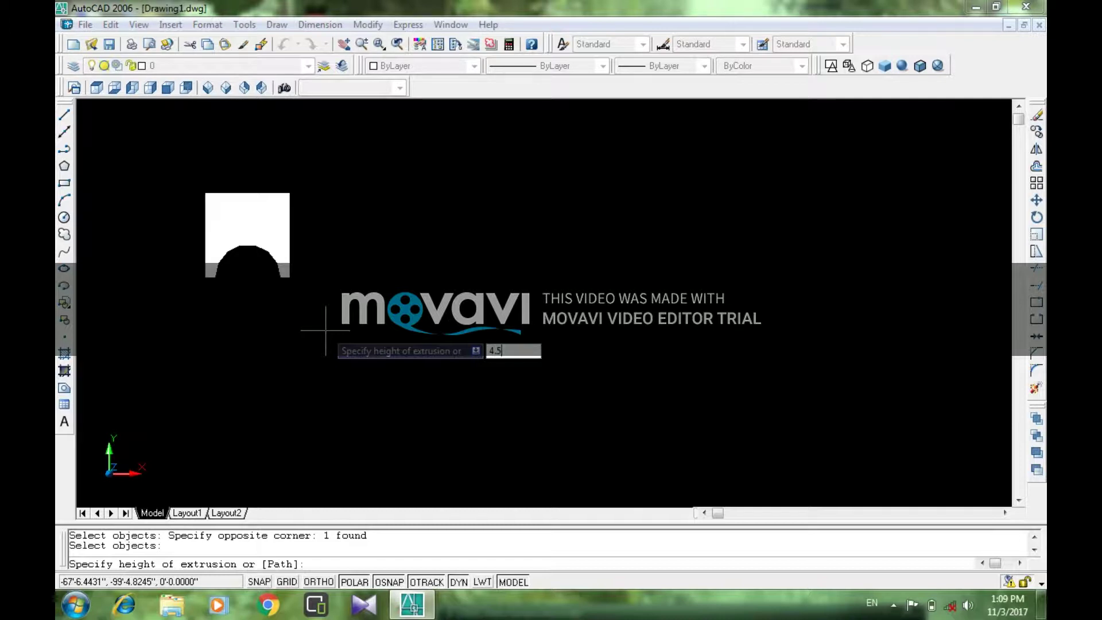
{"action": "key", "text": "Return"}
{"action": "key", "text": "Return"}
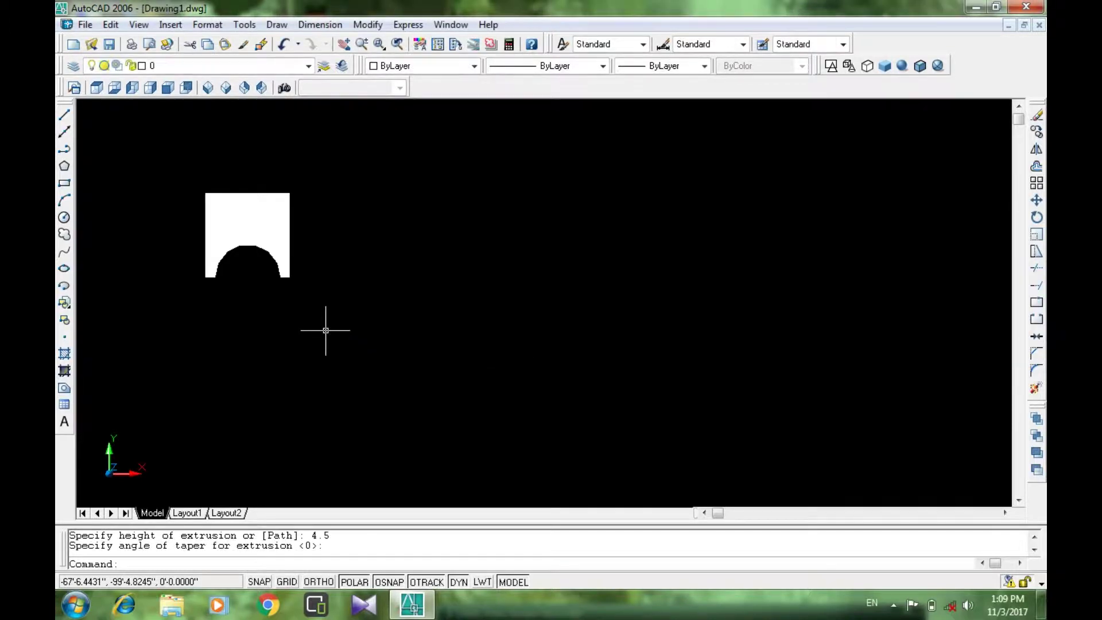
{"action": "left_click", "coordinate": [261, 87]}
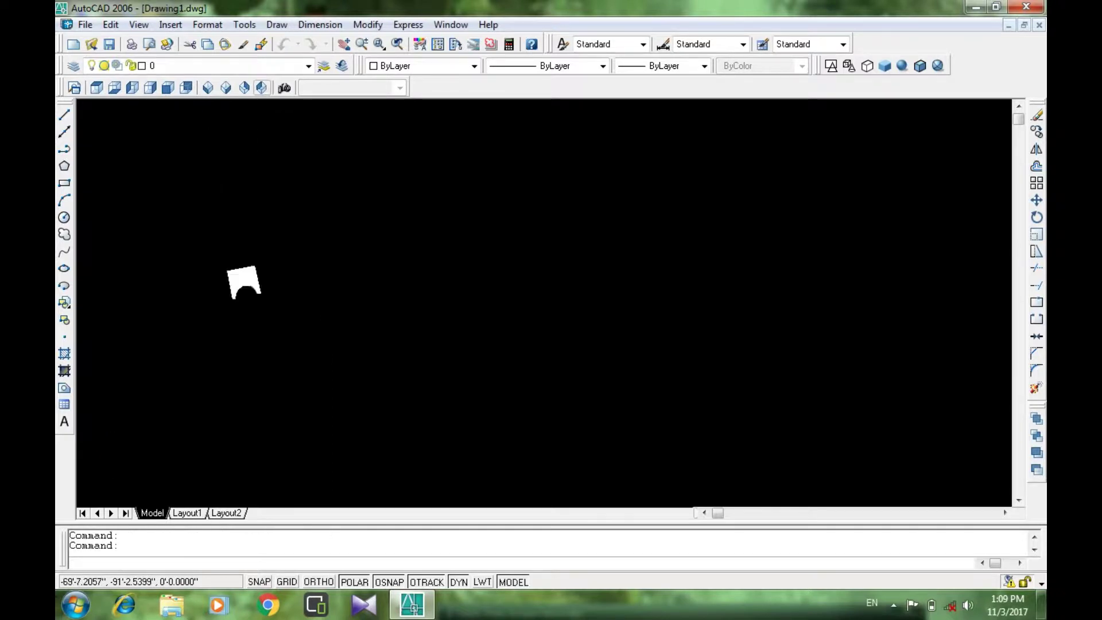
In NW isometric view, grip-move the arched solid to a new point up and to the left.
{"action": "scroll", "coordinate": [712, 497], "scroll_direction": "up", "scroll_amount": 3}
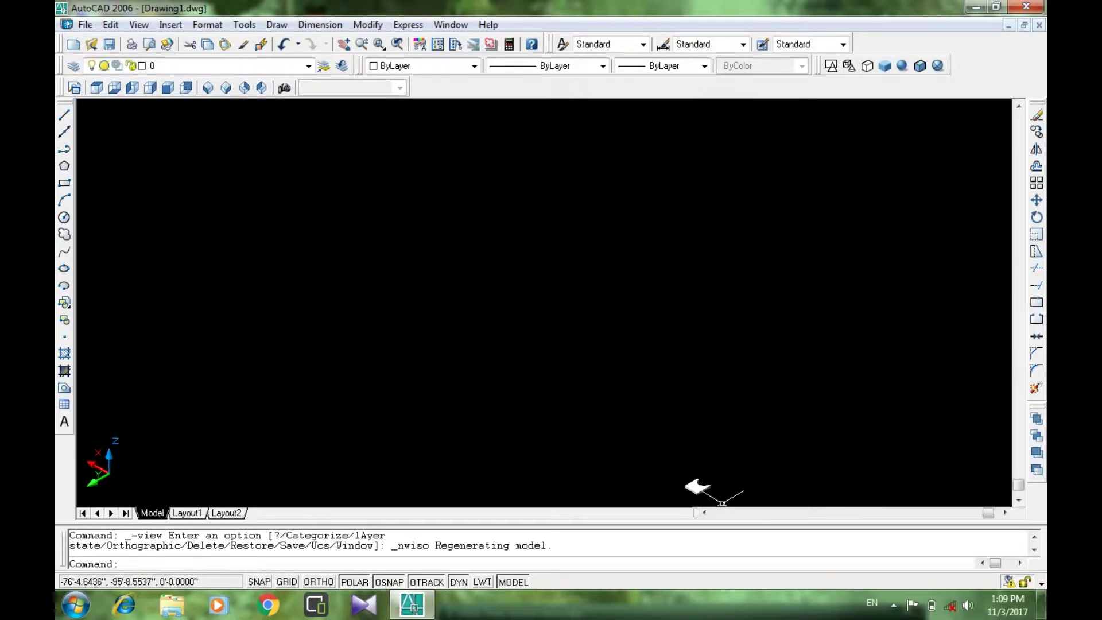
{"action": "scroll", "coordinate": [696, 497], "scroll_direction": "up", "scroll_amount": 5}
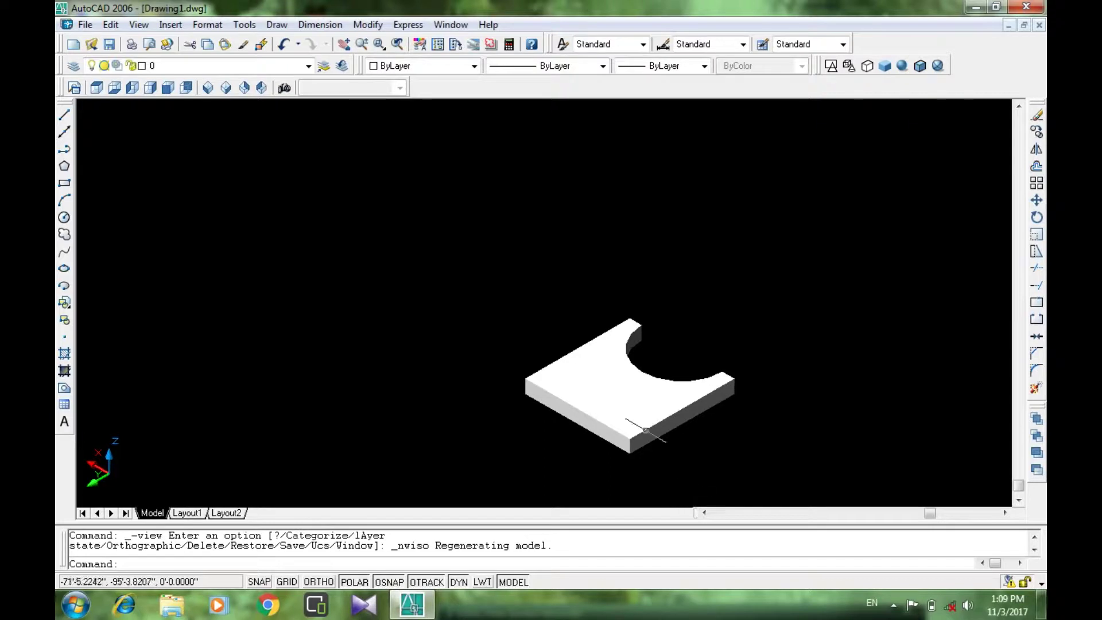
{"action": "left_click", "coordinate": [487, 296]}
{"action": "left_click", "coordinate": [753, 459]}
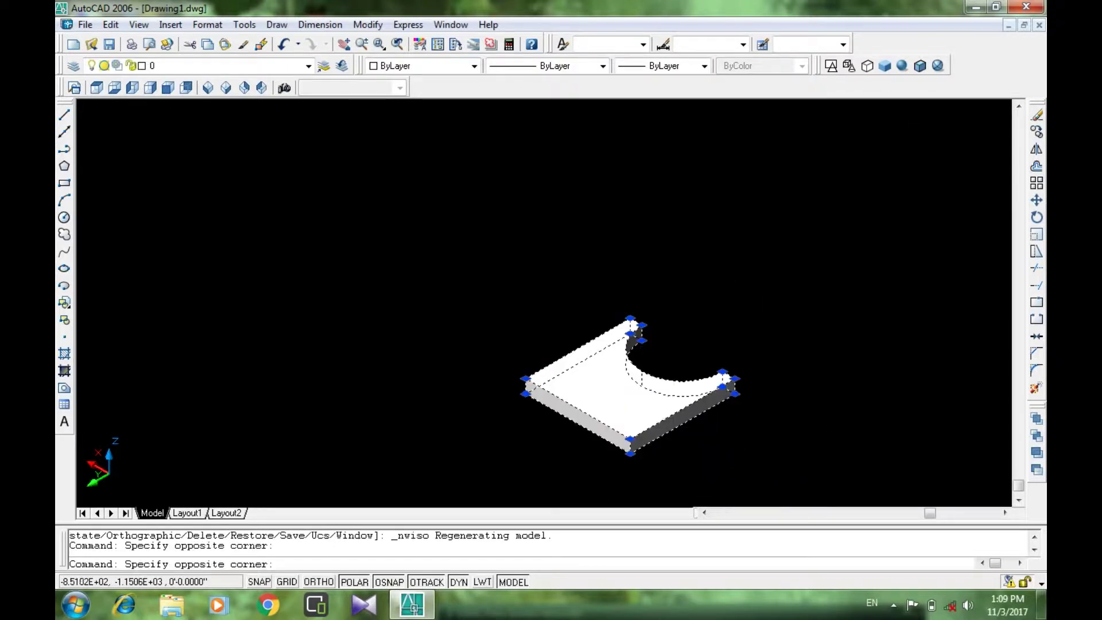
{"action": "left_click", "coordinate": [654, 472]}
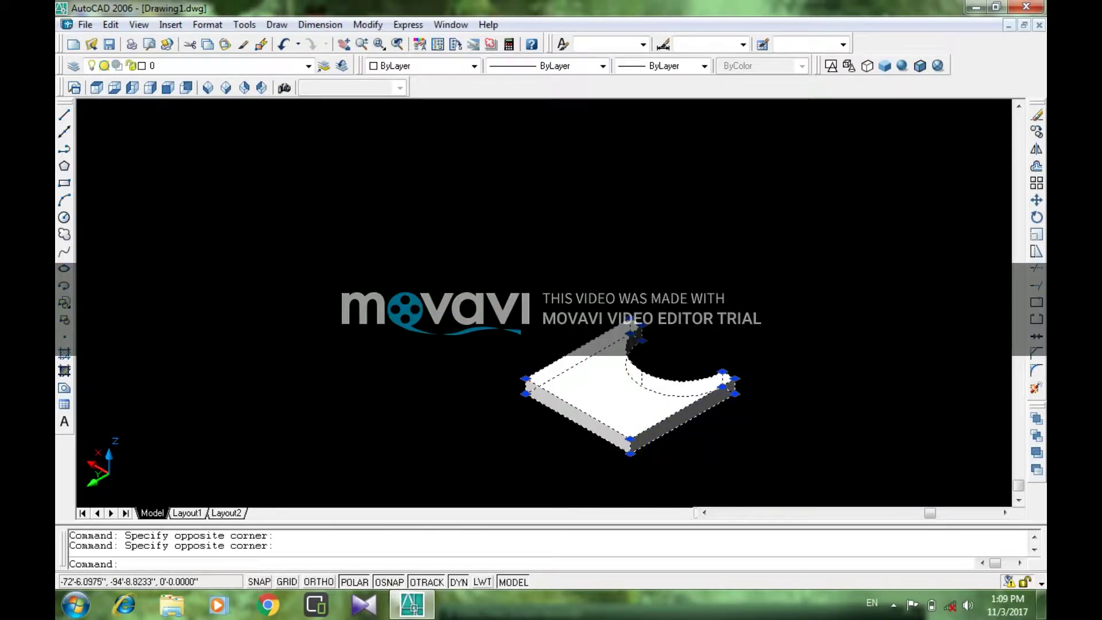
{"action": "left_click", "coordinate": [631, 439]}
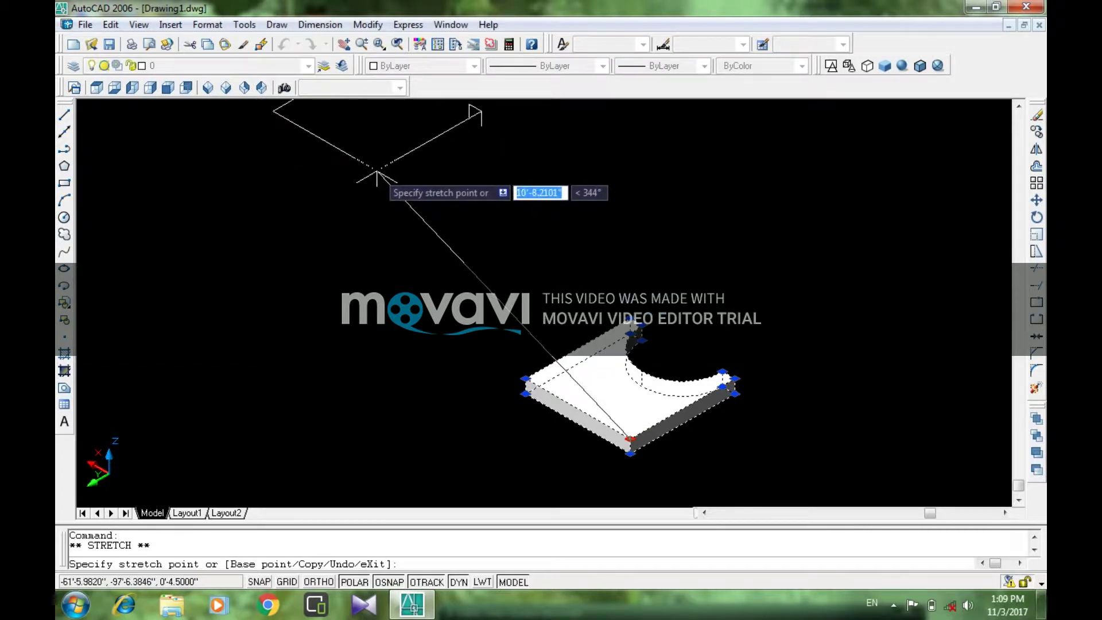
{"action": "left_click", "coordinate": [348, 127]}
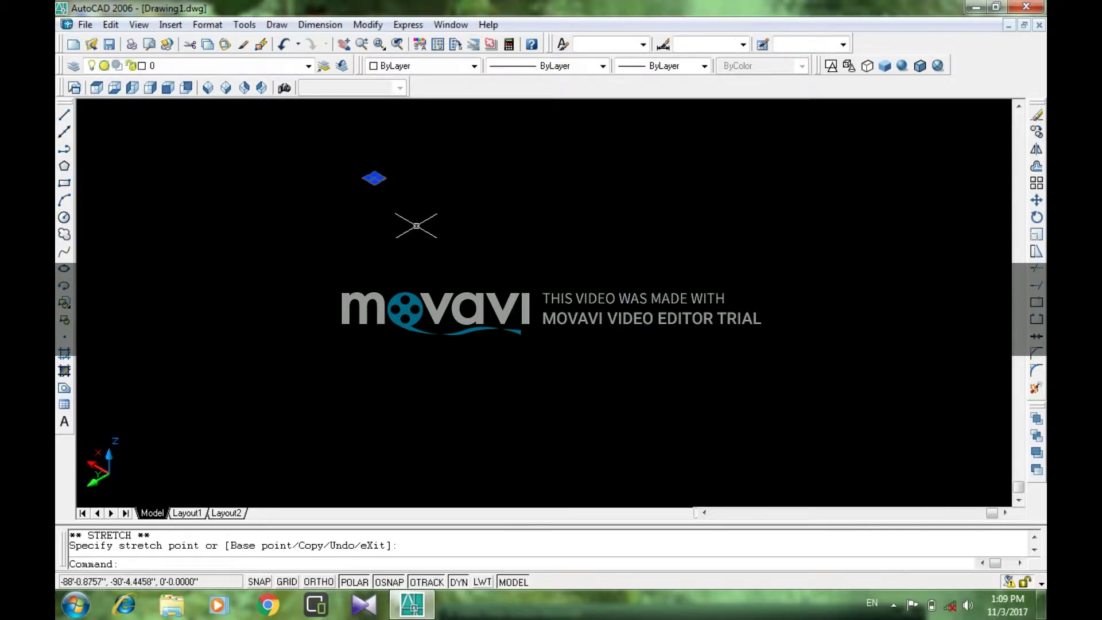
{"action": "scroll", "coordinate": [417, 226], "scroll_direction": "down", "scroll_amount": 5}
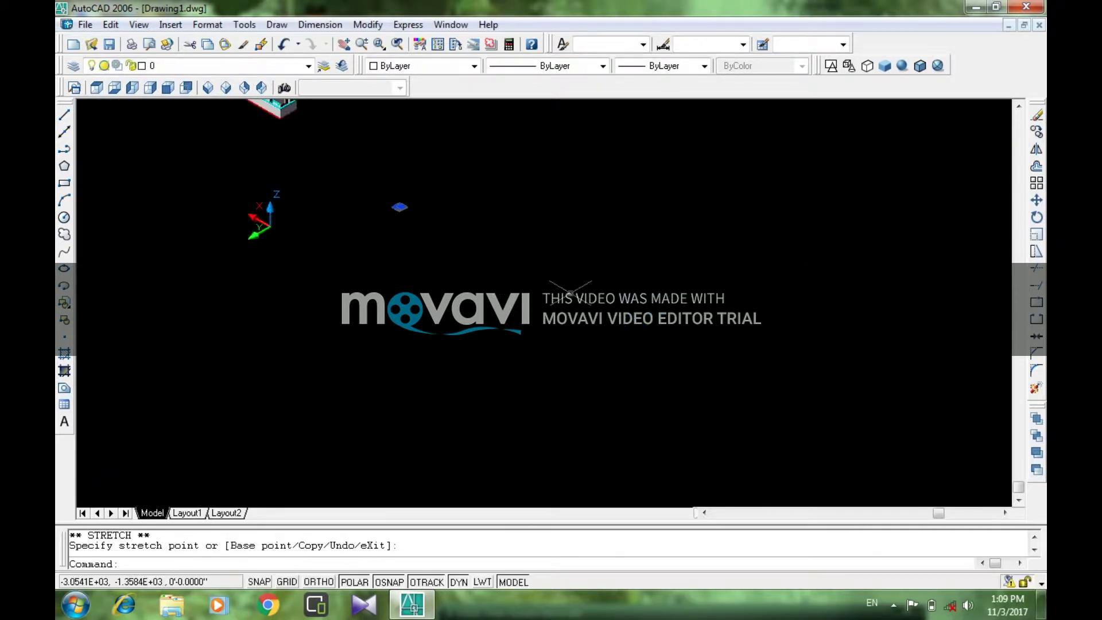
Cancel the grip edit and Zoom All to show the entire drawing.
{"action": "key", "text": "Escape"}
{"action": "type", "text": "z"}
{"action": "key", "text": "Return"}
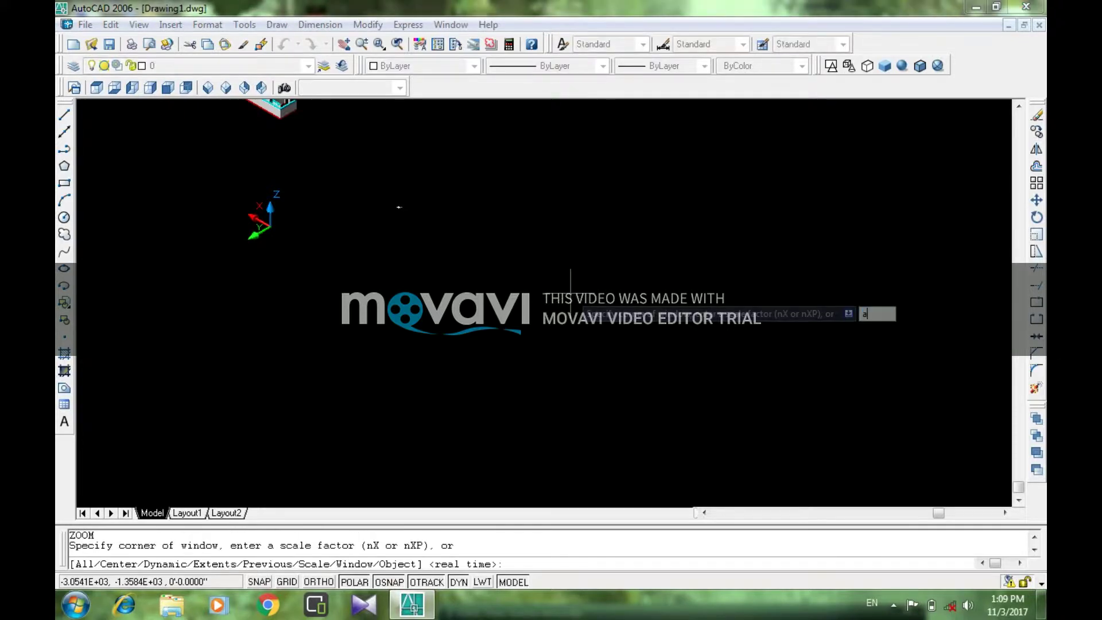
{"action": "type", "text": "a"}
{"action": "key", "text": "Return"}
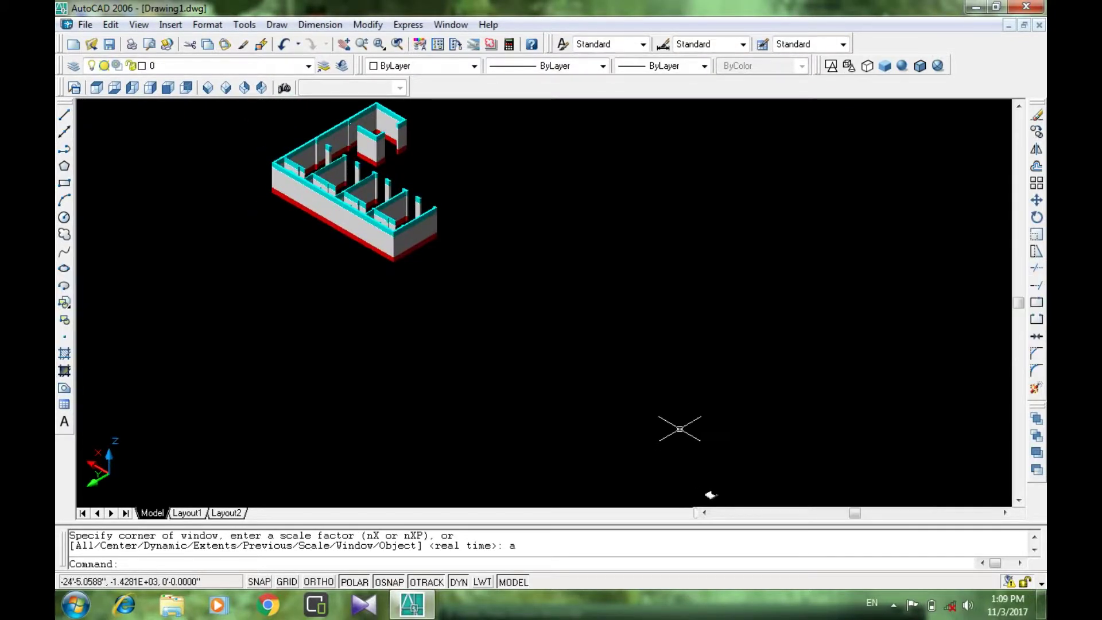
Move the arched solid beside the house walls and view the model in SE isometric.
{"action": "type", "text": "m"}
{"action": "key", "text": "Return"}
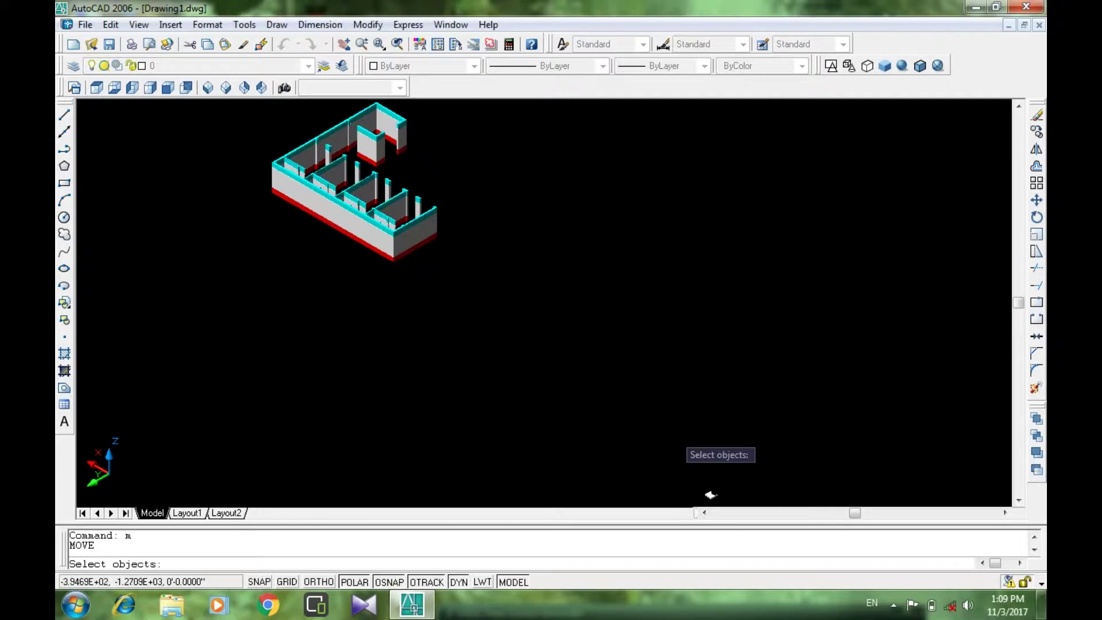
{"action": "left_click", "coordinate": [681, 467]}
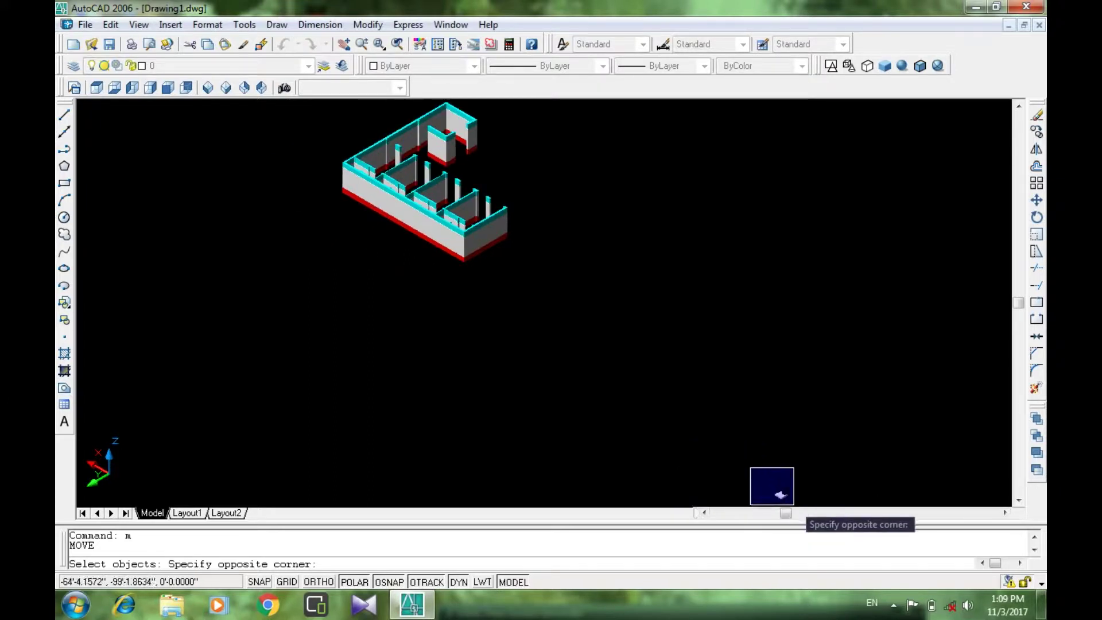
{"action": "left_click", "coordinate": [797, 501]}
{"action": "key", "text": "Return"}
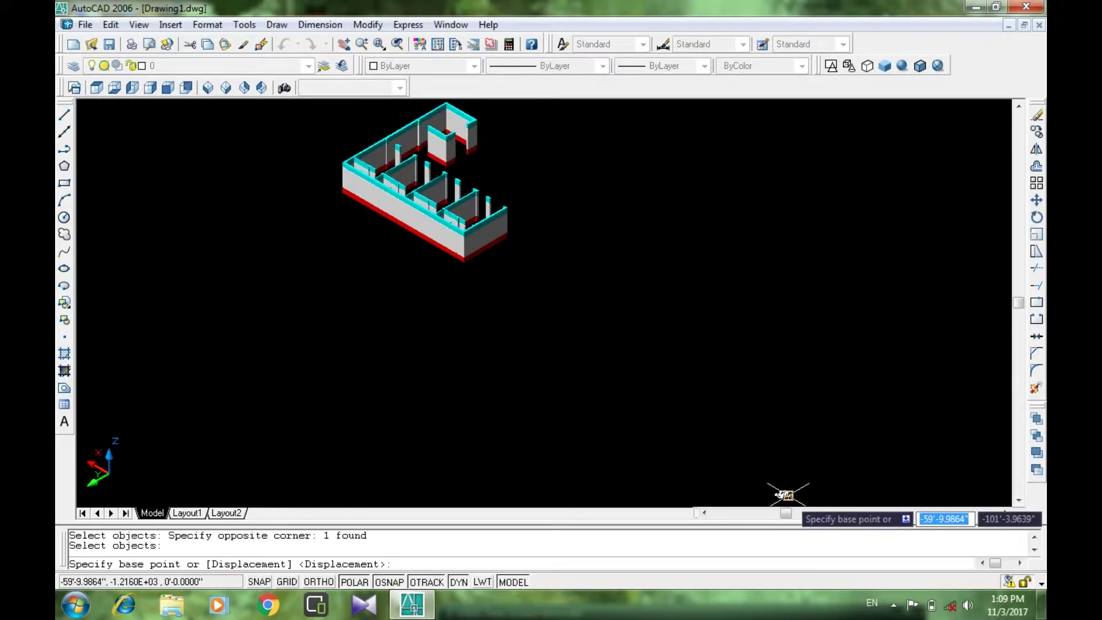
{"action": "left_click", "coordinate": [787, 495]}
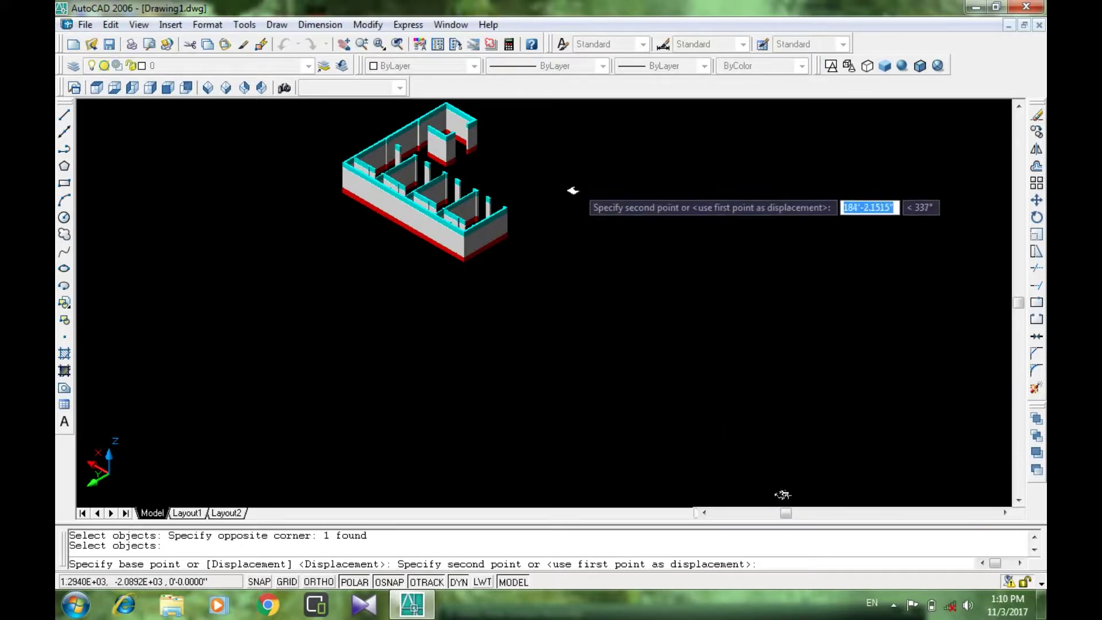
{"action": "left_click", "coordinate": [582, 193]}
{"action": "key", "text": "Escape"}
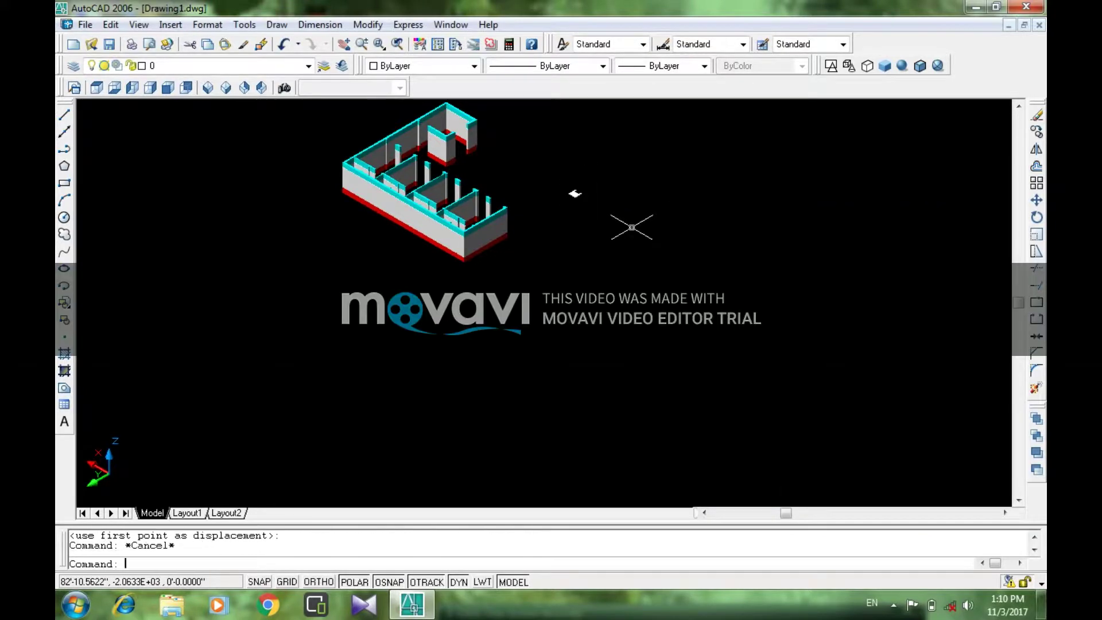
{"action": "left_click", "coordinate": [226, 87]}
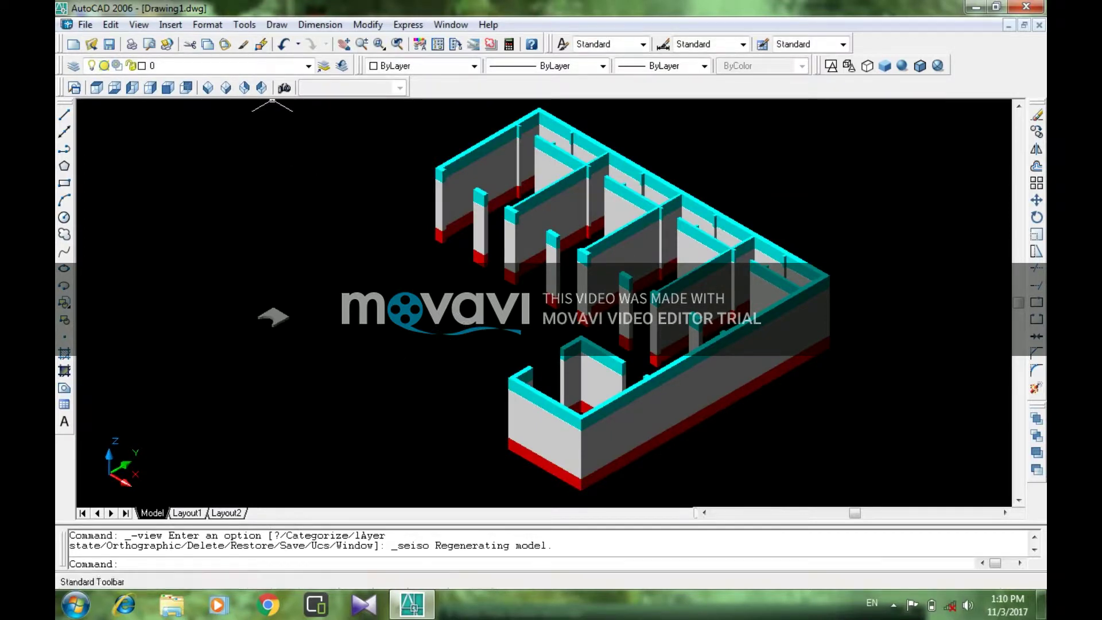
{"action": "left_click", "coordinate": [367, 25]}
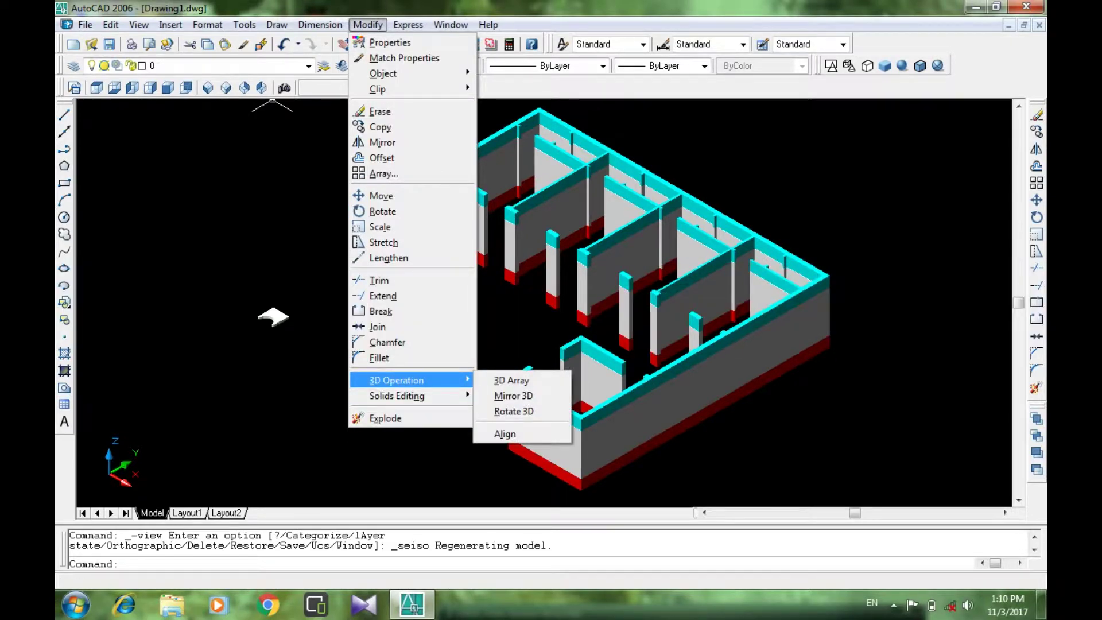
Rotate the arched piece 90° in 3D about its bottom edge so it stands upright.
{"action": "left_click", "coordinate": [514, 411]}
{"action": "left_click", "coordinate": [242, 290]}
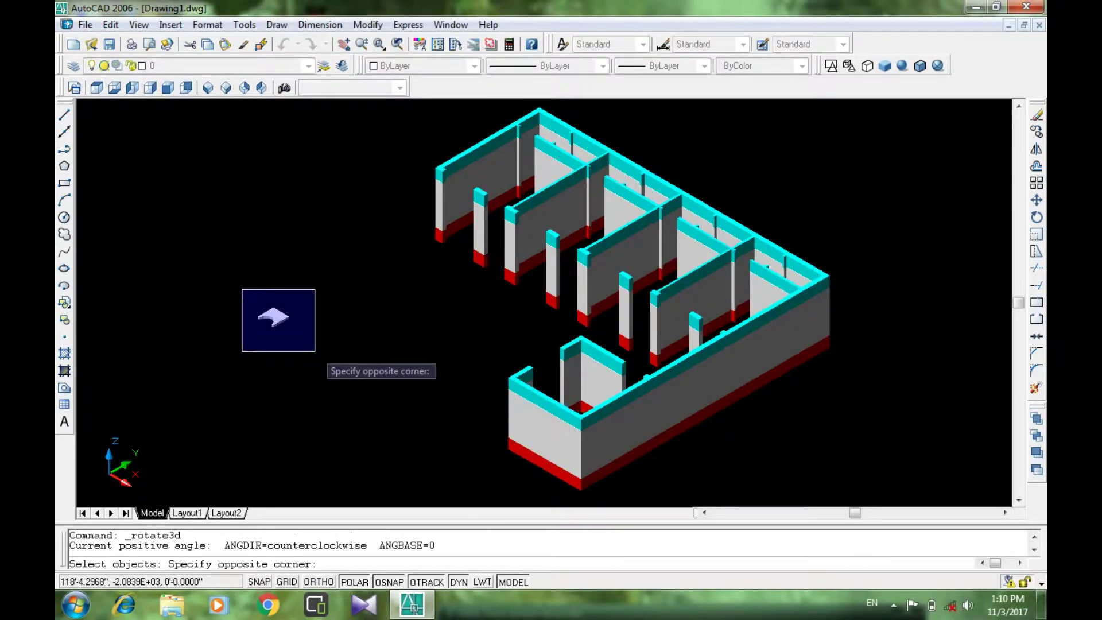
{"action": "left_click", "coordinate": [315, 351]}
{"action": "key", "text": "Return"}
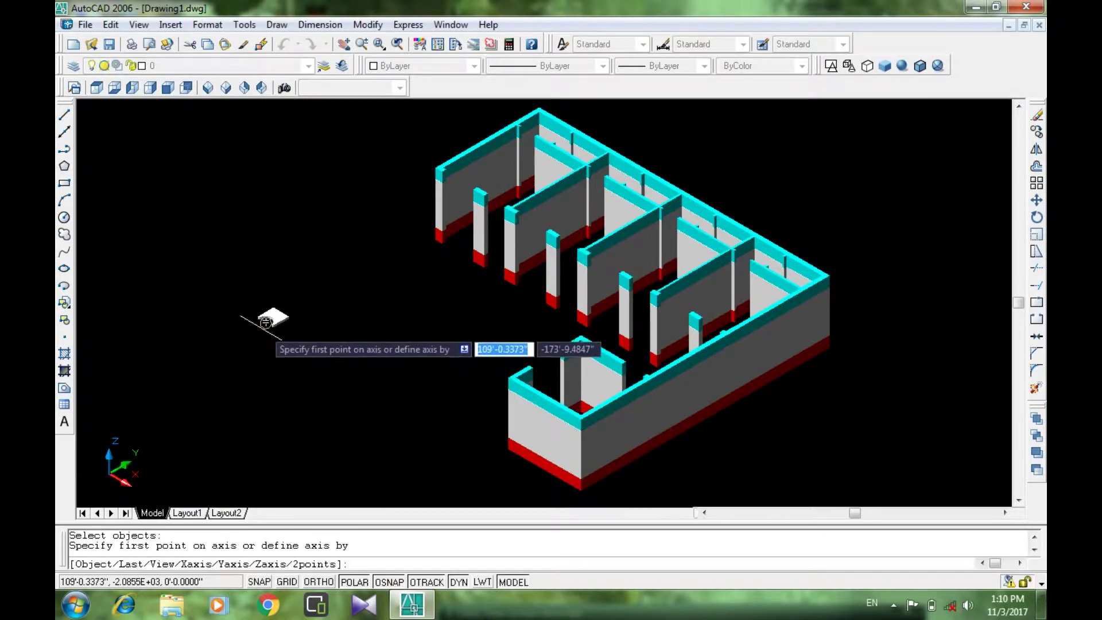
{"action": "scroll", "coordinate": [267, 339], "scroll_direction": "up", "scroll_amount": 4}
{"action": "scroll", "coordinate": [275, 351], "scroll_direction": "up", "scroll_amount": 4}
{"action": "scroll", "coordinate": [279, 347], "scroll_direction": "up", "scroll_amount": 2}
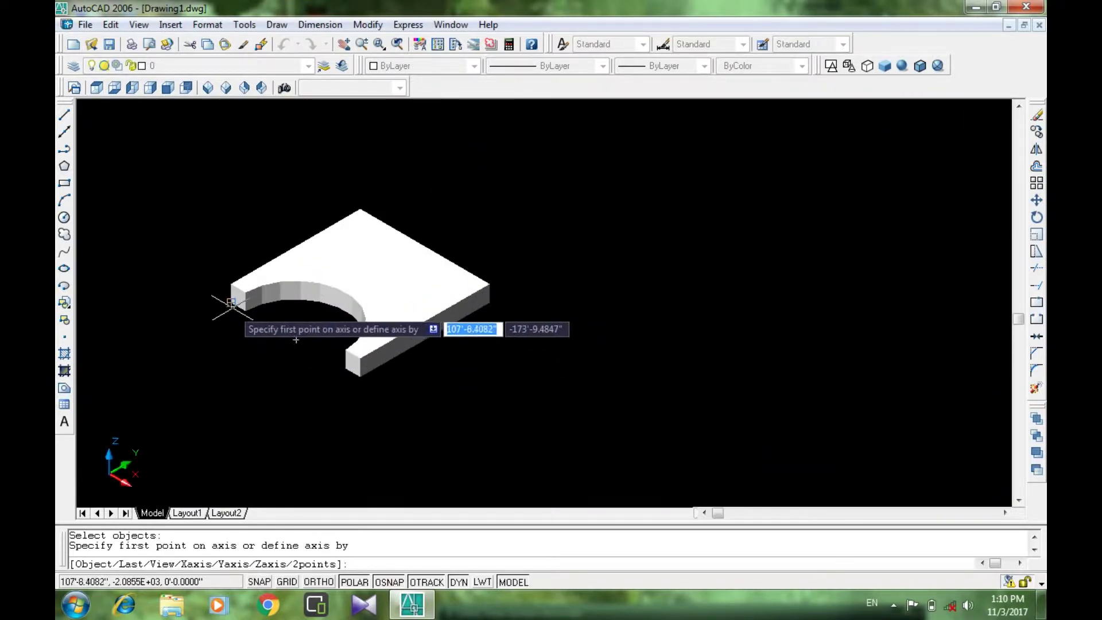
{"action": "left_click", "coordinate": [231, 303]}
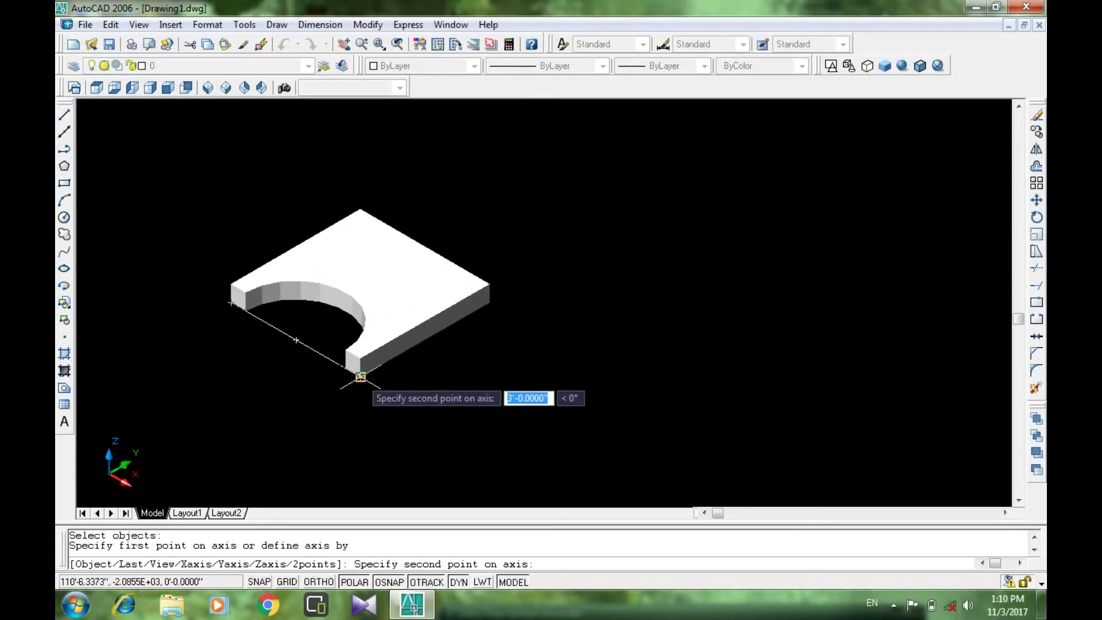
{"action": "left_click", "coordinate": [359, 375]}
{"action": "type", "text": "9"}
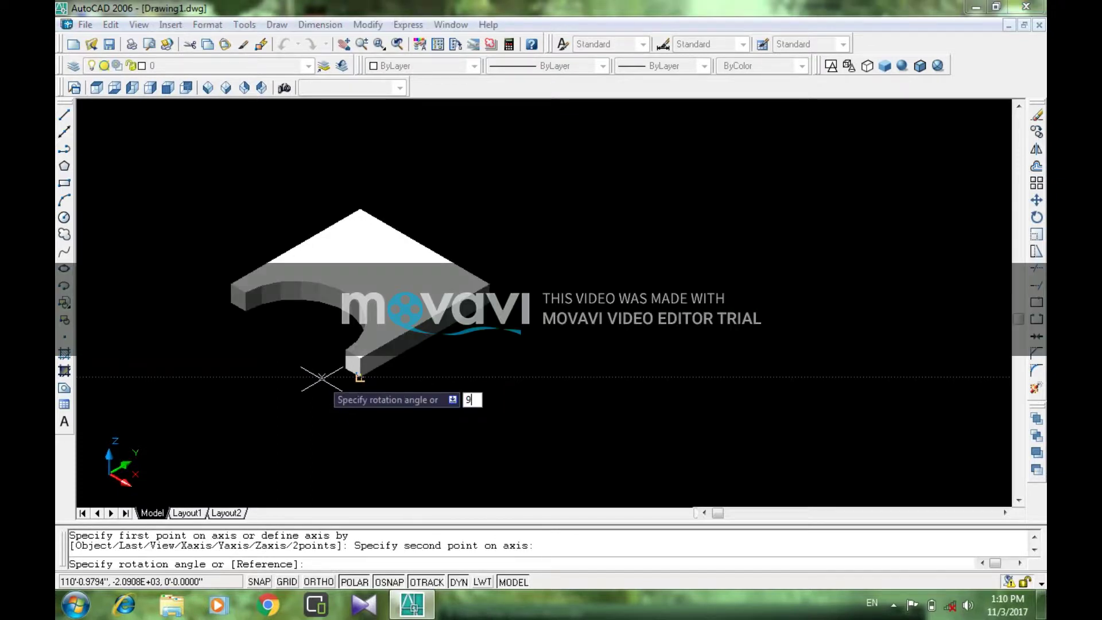
{"action": "key", "text": "Return"}
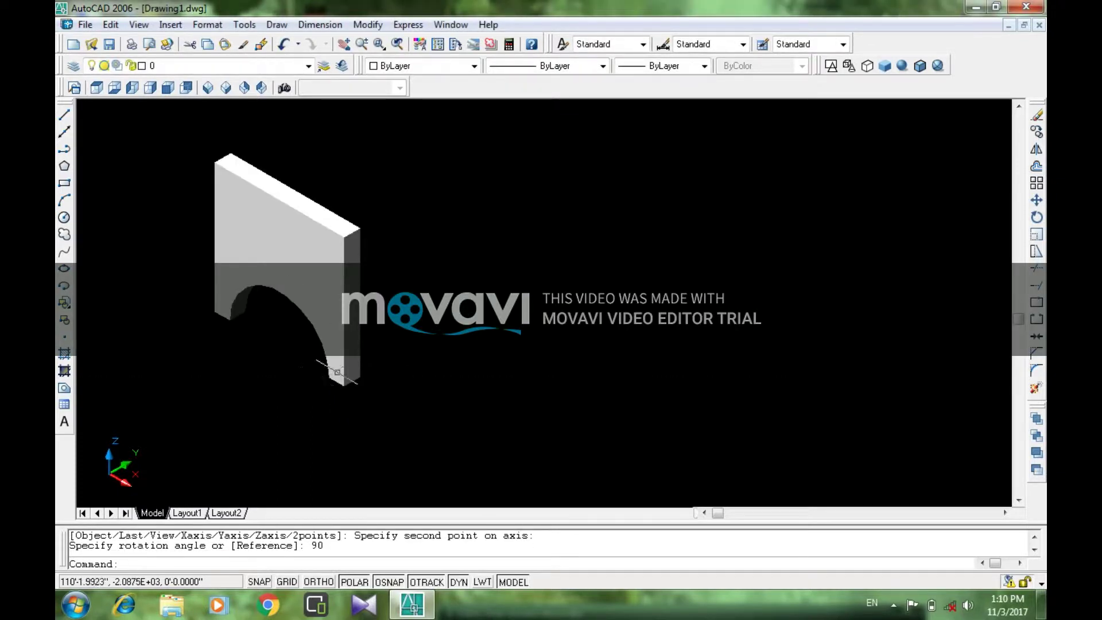
{"action": "scroll", "coordinate": [337, 372], "scroll_direction": "down", "scroll_amount": 5}
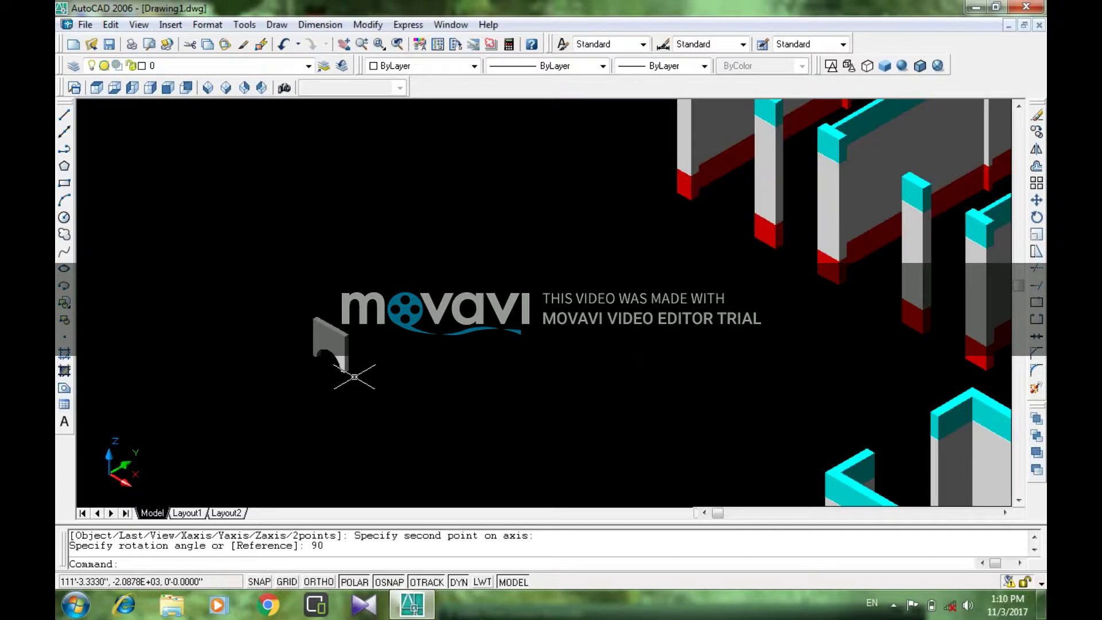
{"action": "type", "text": "co"}
{"action": "key", "text": "Return"}
Select the arched piece for copying and set its corner as the base point.
{"action": "left_click", "coordinate": [285, 318]}
{"action": "left_click", "coordinate": [389, 384]}
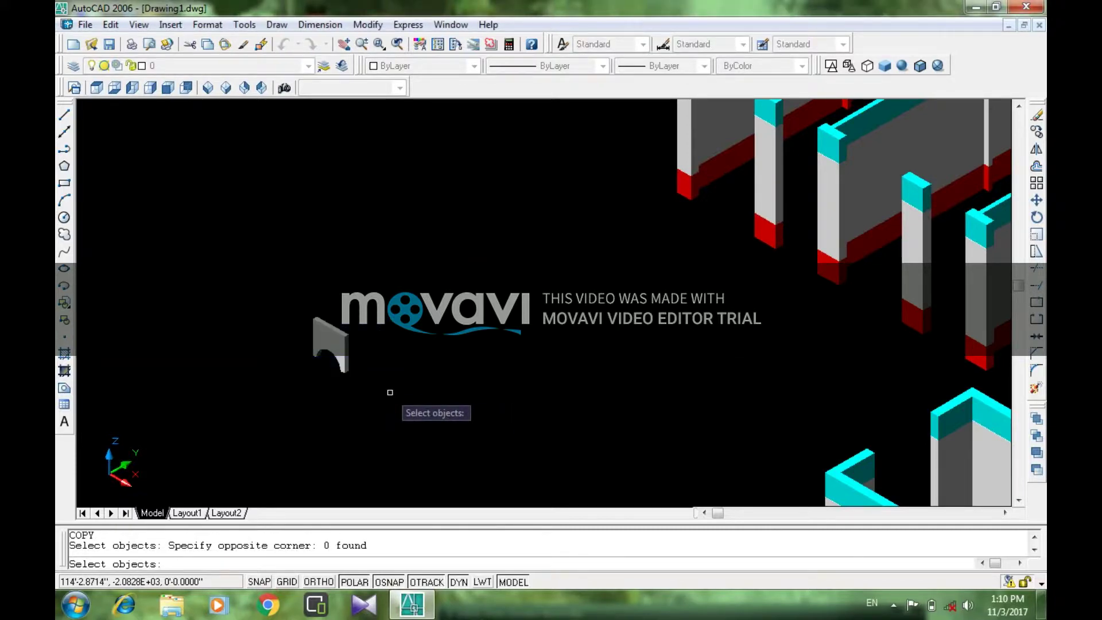
{"action": "left_click", "coordinate": [293, 314]}
{"action": "left_click", "coordinate": [384, 398]}
{"action": "key", "text": "Return"}
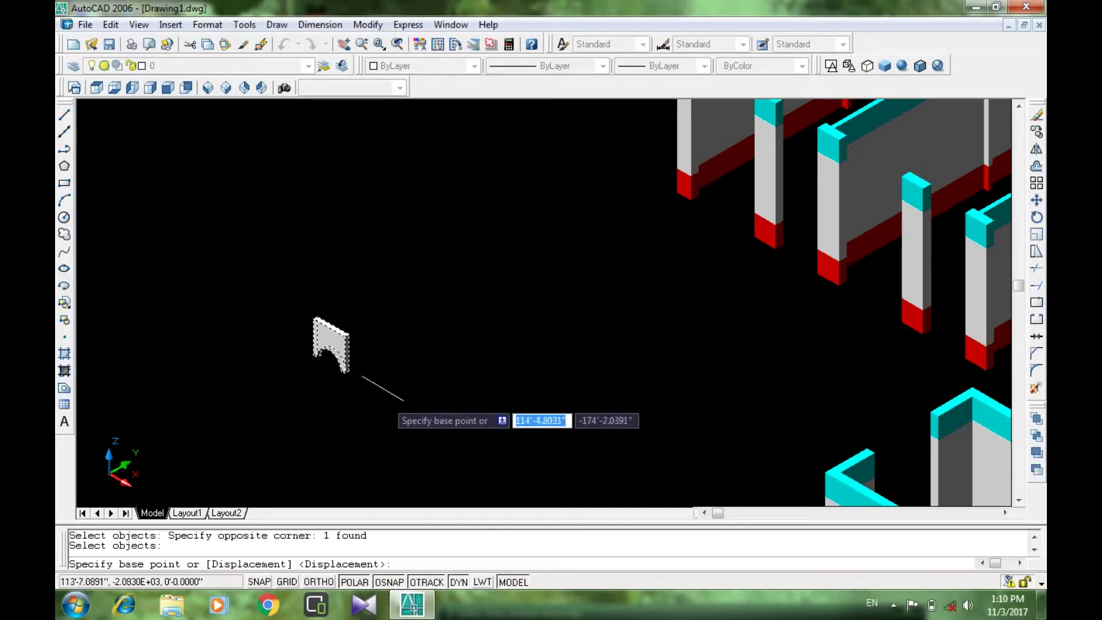
{"action": "scroll", "coordinate": [347, 370], "scroll_direction": "up", "scroll_amount": 2}
{"action": "scroll", "coordinate": [345, 369], "scroll_direction": "up", "scroll_amount": 1}
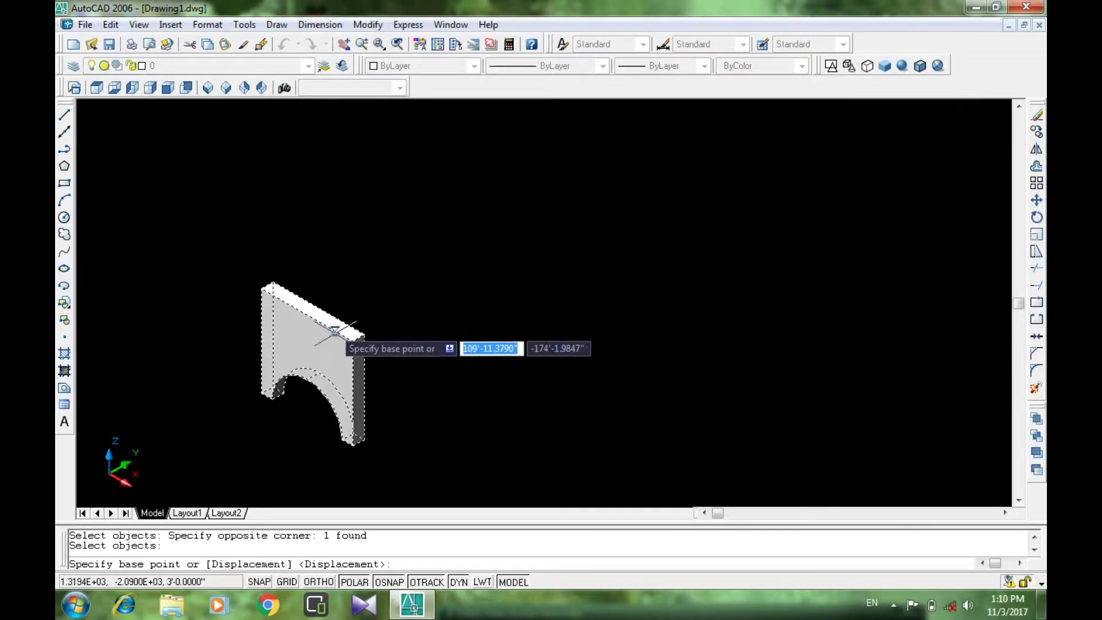
{"action": "scroll", "coordinate": [327, 332], "scroll_direction": "up", "scroll_amount": 2}
{"action": "scroll", "coordinate": [447, 353], "scroll_direction": "up", "scroll_amount": 3}
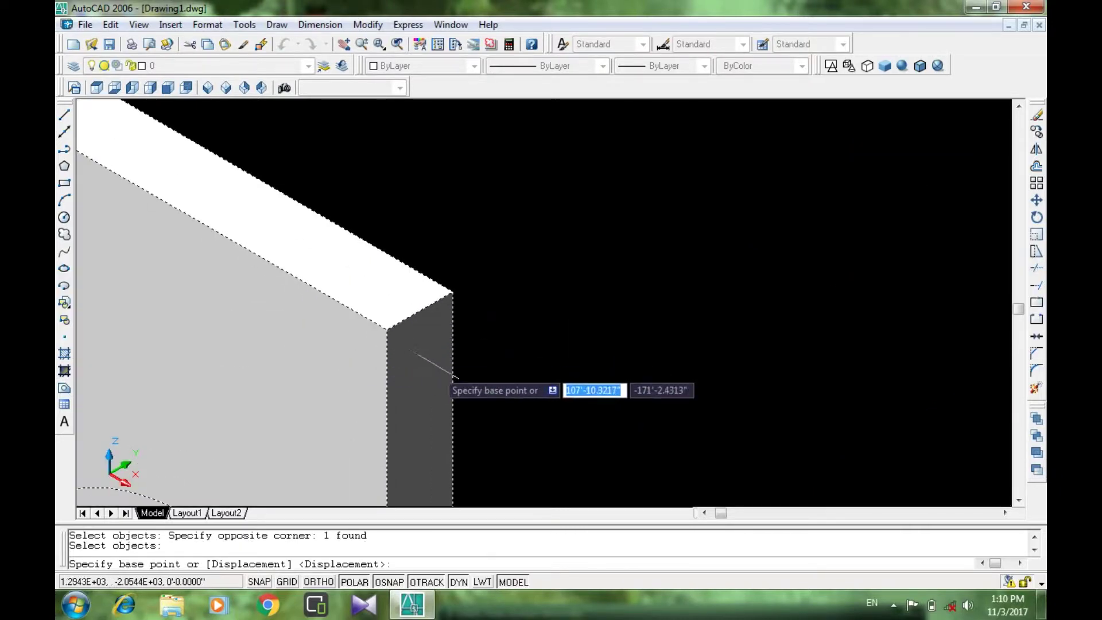
{"action": "left_click", "coordinate": [388, 329]}
Place four copies of the arch into the wall openings along the building.
{"action": "scroll", "coordinate": [387, 330], "scroll_direction": "down", "scroll_amount": 4}
{"action": "scroll", "coordinate": [460, 361], "scroll_direction": "down", "scroll_amount": 2}
{"action": "scroll", "coordinate": [524, 360], "scroll_direction": "up", "scroll_amount": 1}
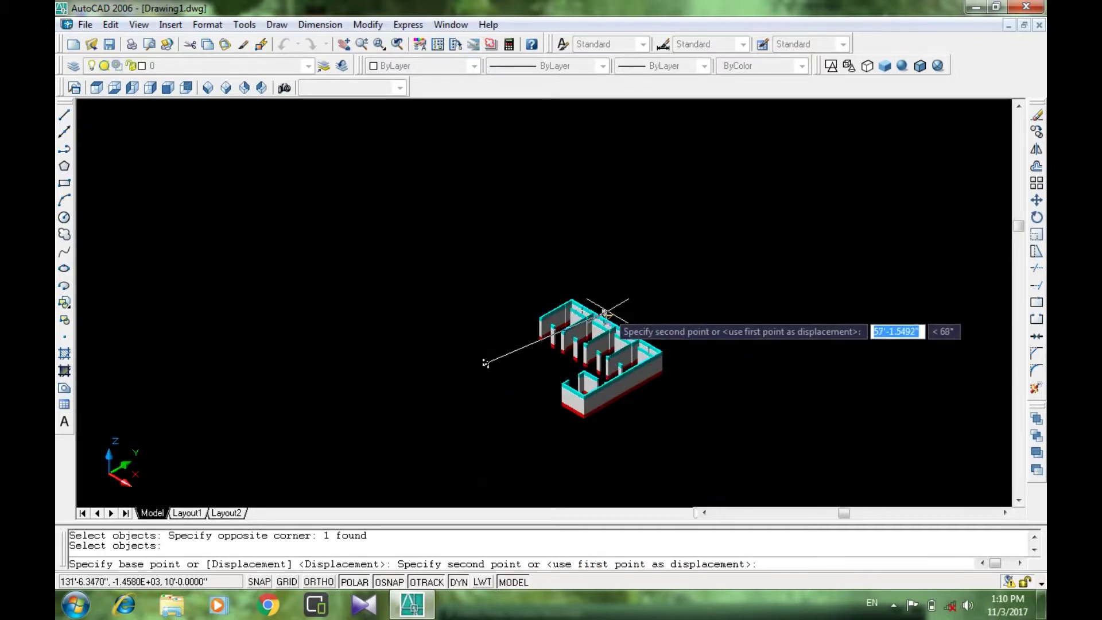
{"action": "scroll", "coordinate": [603, 313], "scroll_direction": "up", "scroll_amount": 2}
{"action": "scroll", "coordinate": [571, 313], "scroll_direction": "up", "scroll_amount": 1}
{"action": "scroll", "coordinate": [577, 293], "scroll_direction": "up", "scroll_amount": 2}
{"action": "scroll", "coordinate": [597, 289], "scroll_direction": "up", "scroll_amount": 2}
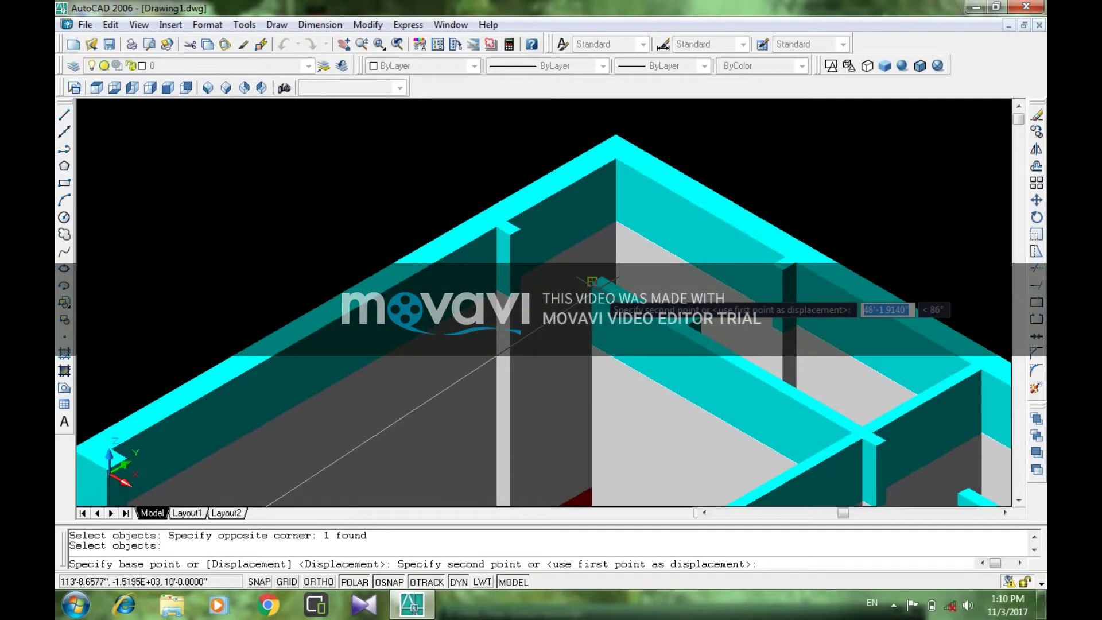
{"action": "scroll", "coordinate": [593, 281], "scroll_direction": "up", "scroll_amount": 2}
{"action": "scroll", "coordinate": [568, 259], "scroll_direction": "up", "scroll_amount": 1}
{"action": "scroll", "coordinate": [542, 245], "scroll_direction": "up", "scroll_amount": 1}
{"action": "scroll", "coordinate": [547, 226], "scroll_direction": "down", "scroll_amount": 1}
{"action": "left_click", "coordinate": [547, 226]}
{"action": "scroll", "coordinate": [547, 226], "scroll_direction": "down", "scroll_amount": 1}
{"action": "scroll", "coordinate": [574, 258], "scroll_direction": "down", "scroll_amount": 2}
{"action": "scroll", "coordinate": [690, 368], "scroll_direction": "down", "scroll_amount": 1}
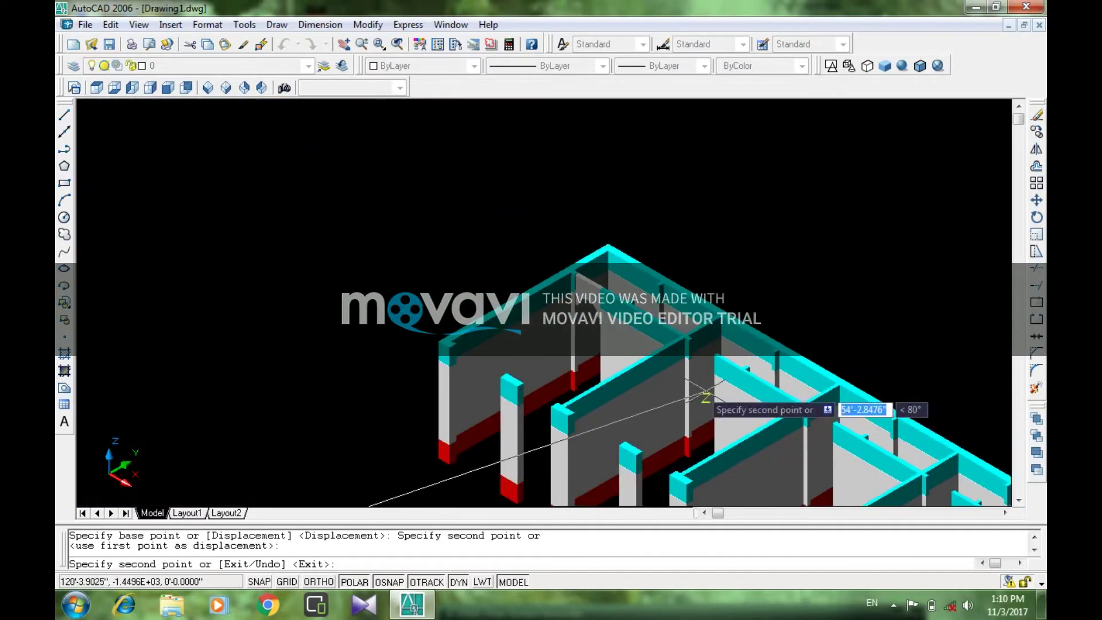
{"action": "scroll", "coordinate": [709, 357], "scroll_direction": "up", "scroll_amount": 2}
{"action": "scroll", "coordinate": [712, 362], "scroll_direction": "up", "scroll_amount": 1}
{"action": "scroll", "coordinate": [735, 347], "scroll_direction": "up", "scroll_amount": 1}
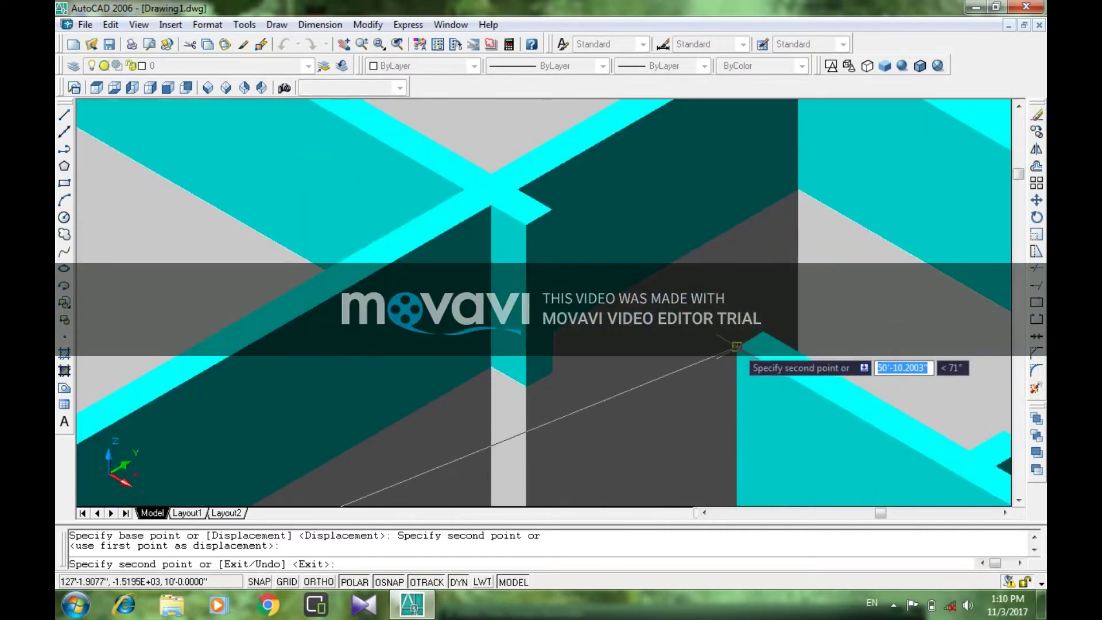
{"action": "left_click", "coordinate": [737, 346]}
{"action": "scroll", "coordinate": [737, 346], "scroll_direction": "down", "scroll_amount": 1}
{"action": "scroll", "coordinate": [764, 353], "scroll_direction": "down", "scroll_amount": 2}
{"action": "scroll", "coordinate": [887, 402], "scroll_direction": "up", "scroll_amount": 2}
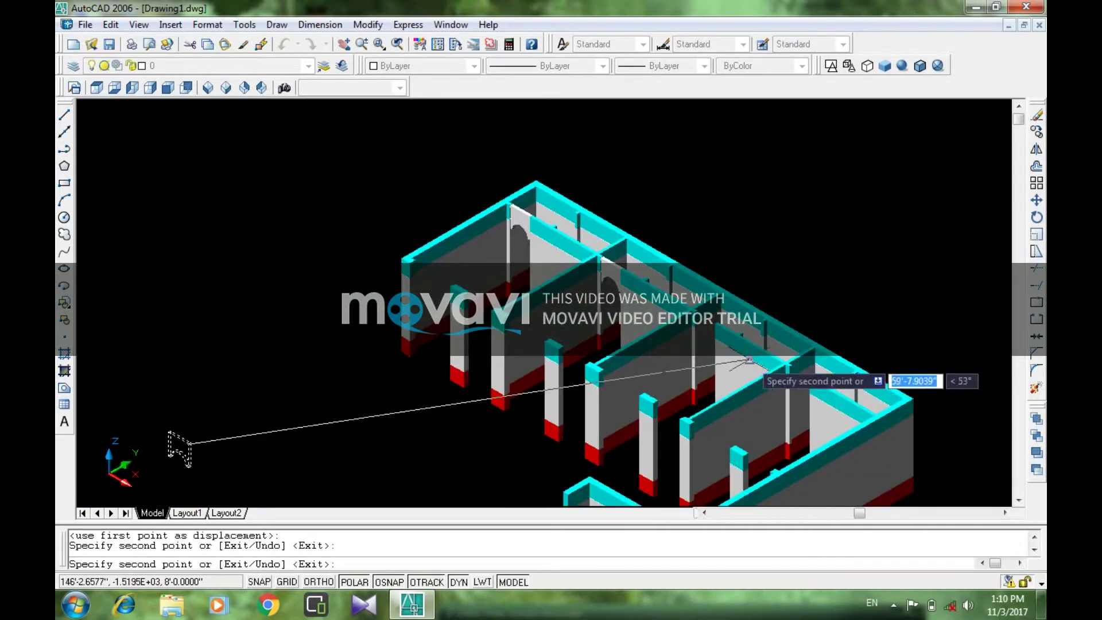
{"action": "scroll", "coordinate": [757, 360], "scroll_direction": "up", "scroll_amount": 1}
{"action": "left_click", "coordinate": [712, 278]}
{"action": "scroll", "coordinate": [574, 282], "scroll_direction": "down", "scroll_amount": 1}
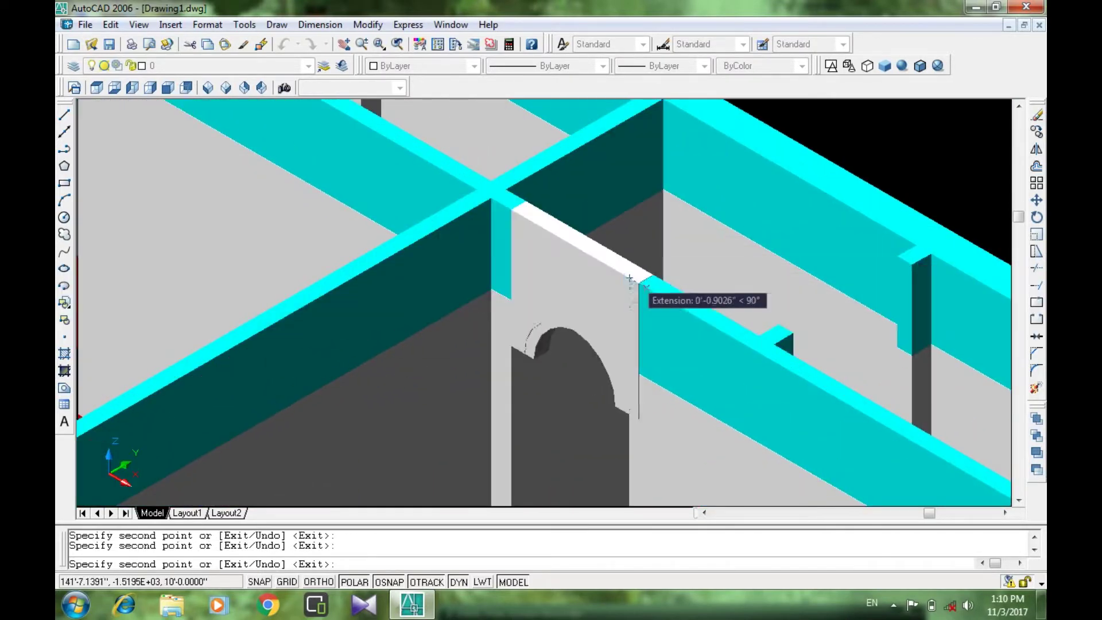
{"action": "scroll", "coordinate": [747, 344], "scroll_direction": "down", "scroll_amount": 1}
{"action": "scroll", "coordinate": [759, 351], "scroll_direction": "up", "scroll_amount": 2}
{"action": "scroll", "coordinate": [773, 378], "scroll_direction": "up", "scroll_amount": 2}
{"action": "scroll", "coordinate": [803, 393], "scroll_direction": "up", "scroll_amount": 2}
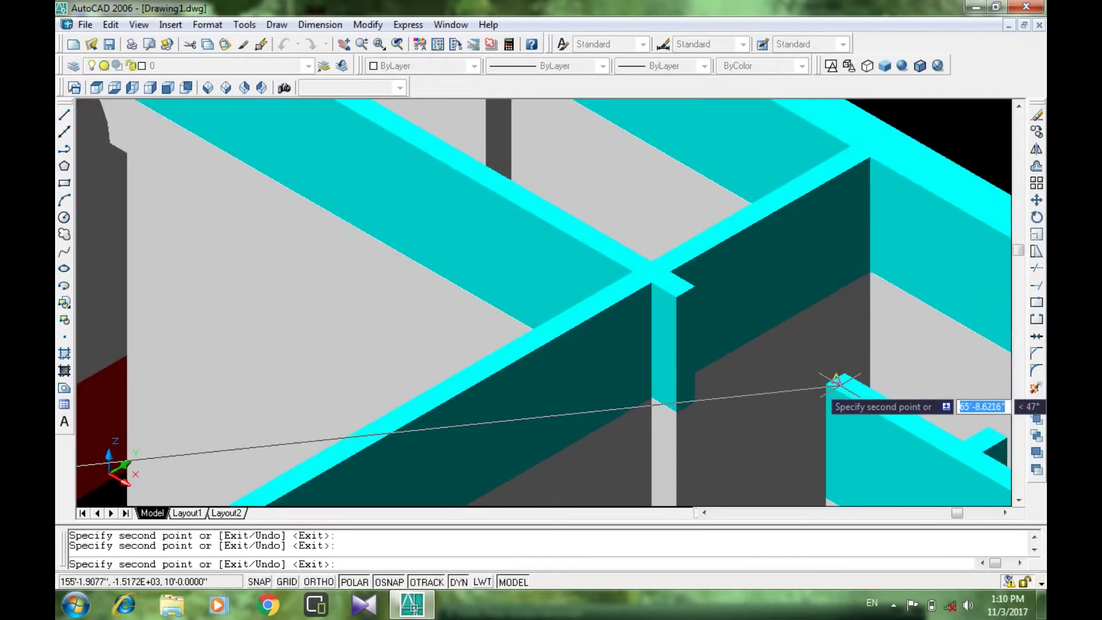
{"action": "left_click", "coordinate": [827, 383]}
{"action": "scroll", "coordinate": [825, 385], "scroll_direction": "down", "scroll_amount": 3}
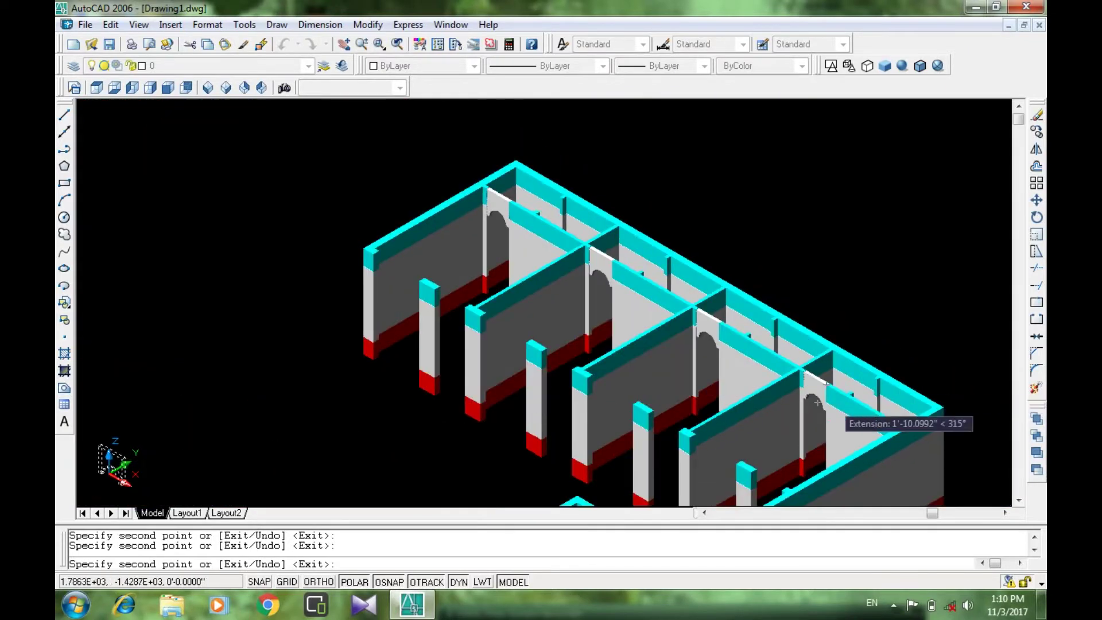
{"action": "key", "text": "Escape"}
{"action": "scroll", "coordinate": [807, 391], "scroll_direction": "up", "scroll_amount": 1}
{"action": "scroll", "coordinate": [632, 275], "scroll_direction": "up", "scroll_amount": 2}
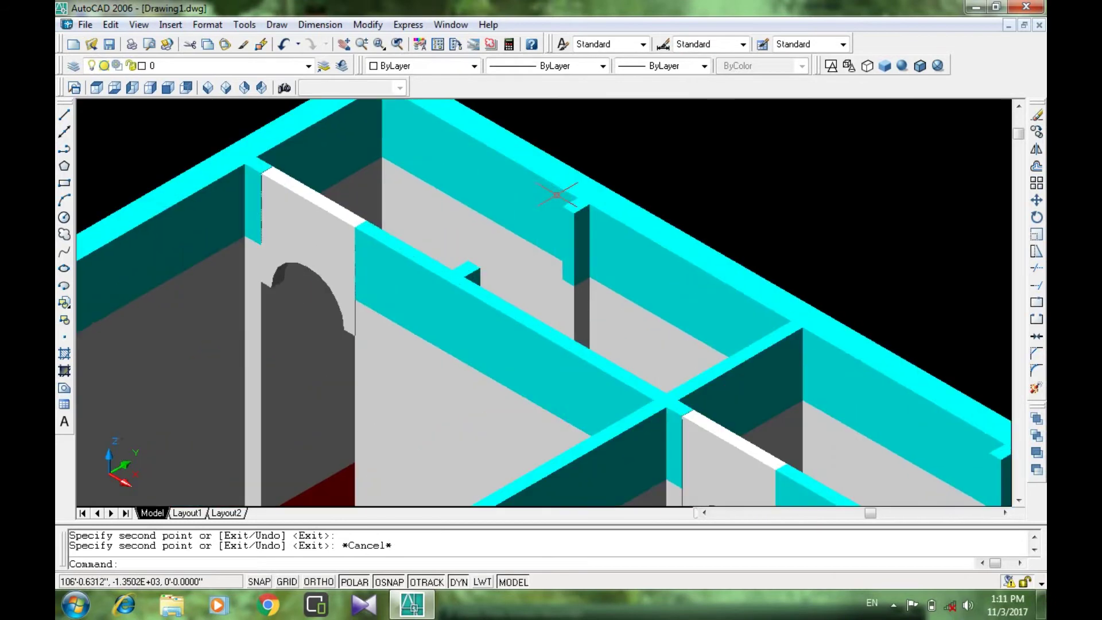
{"action": "scroll", "coordinate": [591, 247], "scroll_direction": "up", "scroll_amount": 1}
{"action": "scroll", "coordinate": [583, 242], "scroll_direction": "up", "scroll_amount": 1}
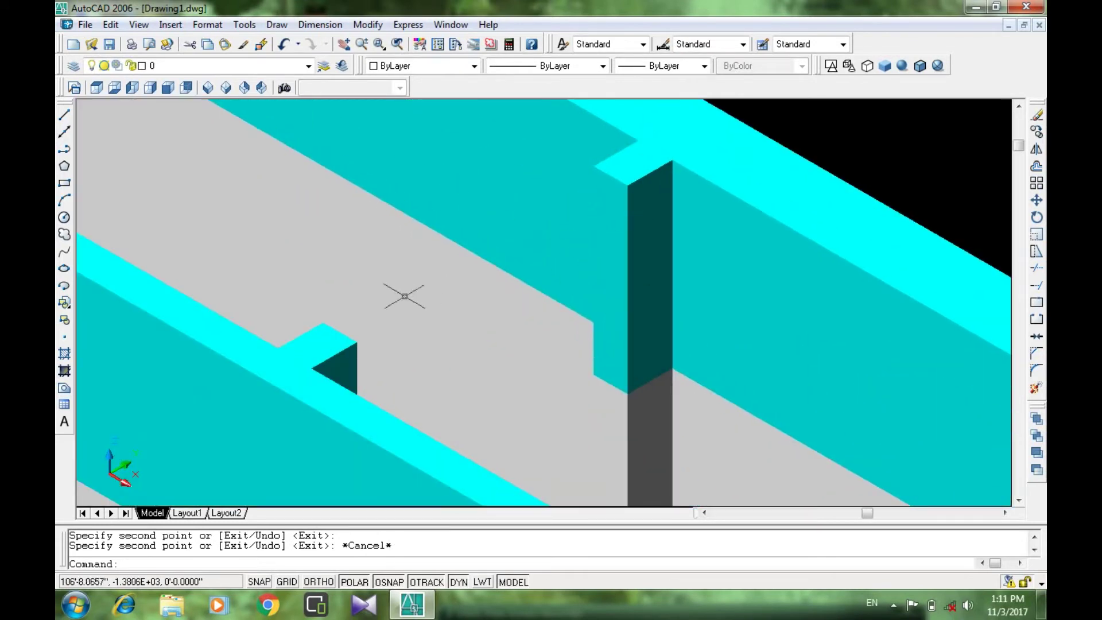
Draw a box lintel on the wall top above the opening with height -6'.
{"action": "key", "text": "Escape"}
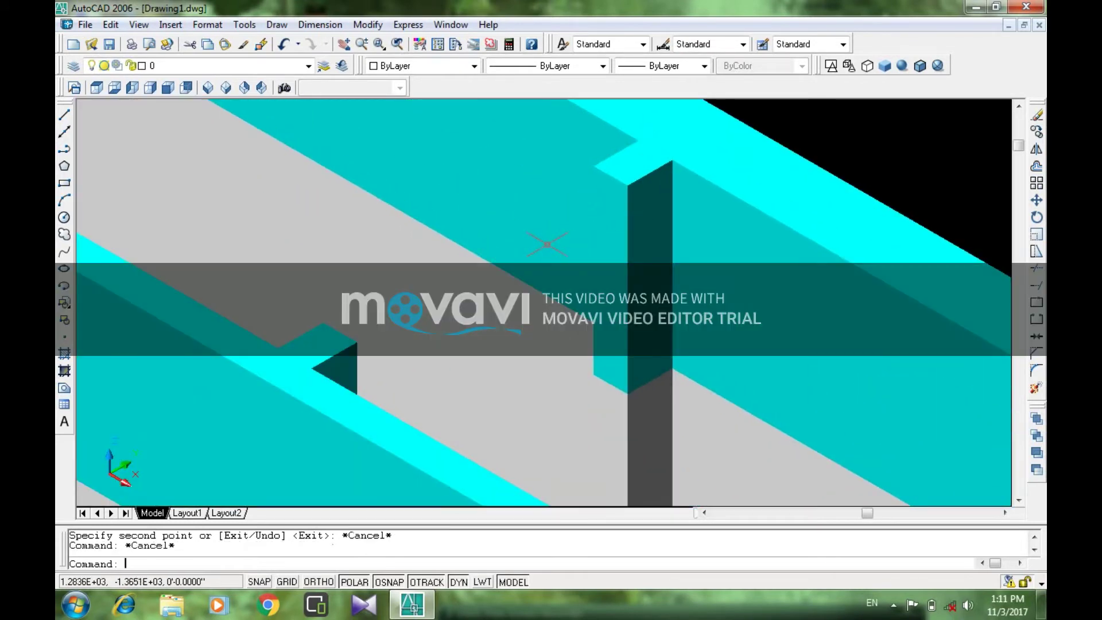
{"action": "type", "text": "box"}
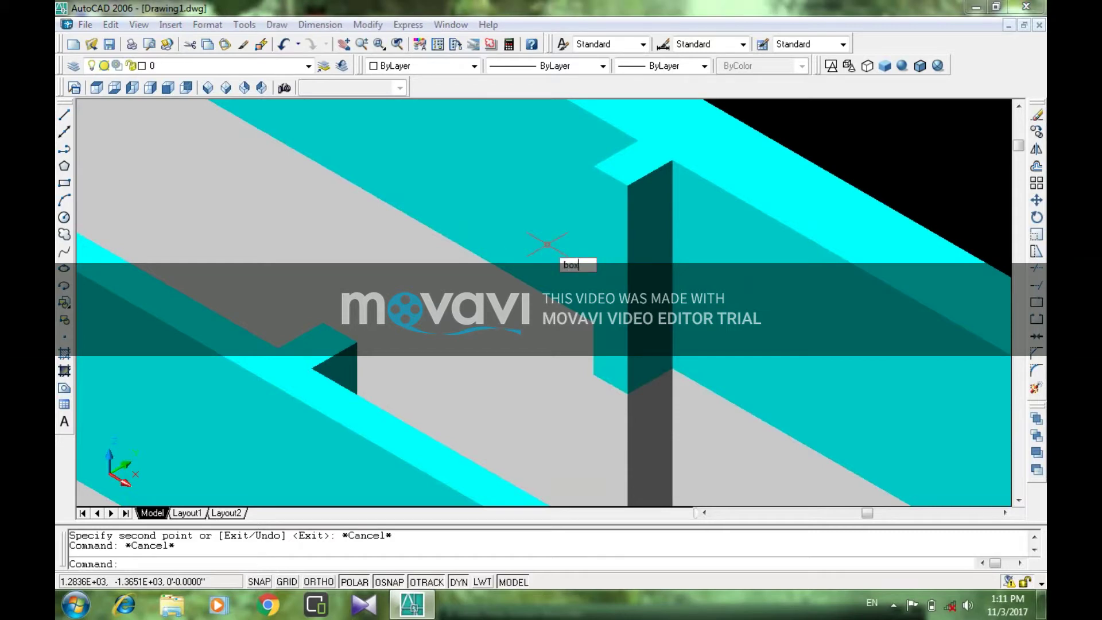
{"action": "key", "text": "Return"}
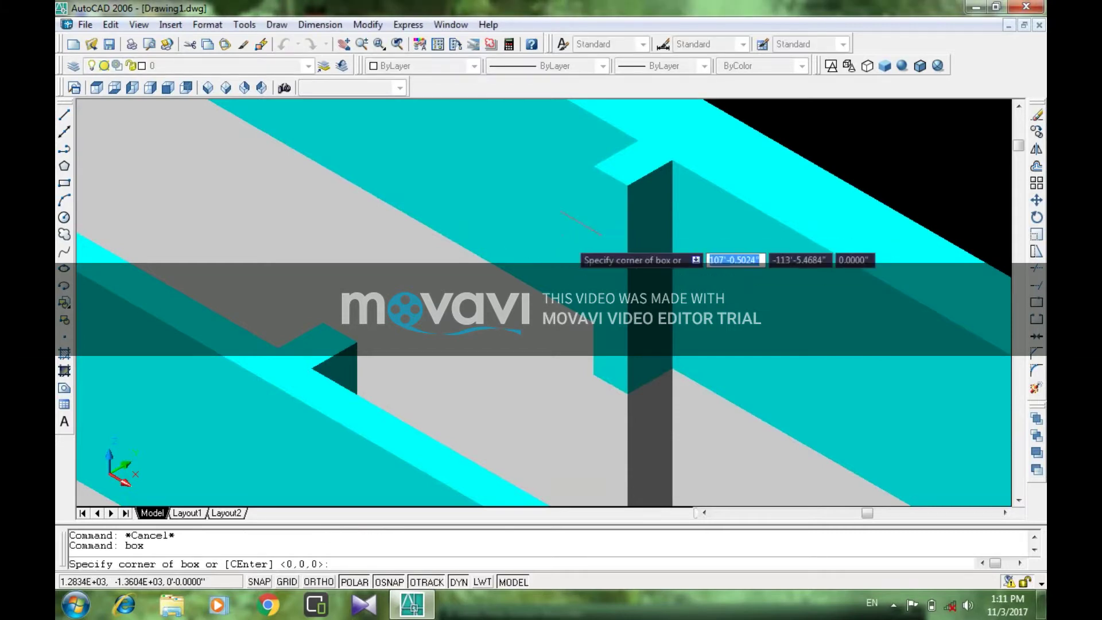
{"action": "left_click", "coordinate": [594, 167]}
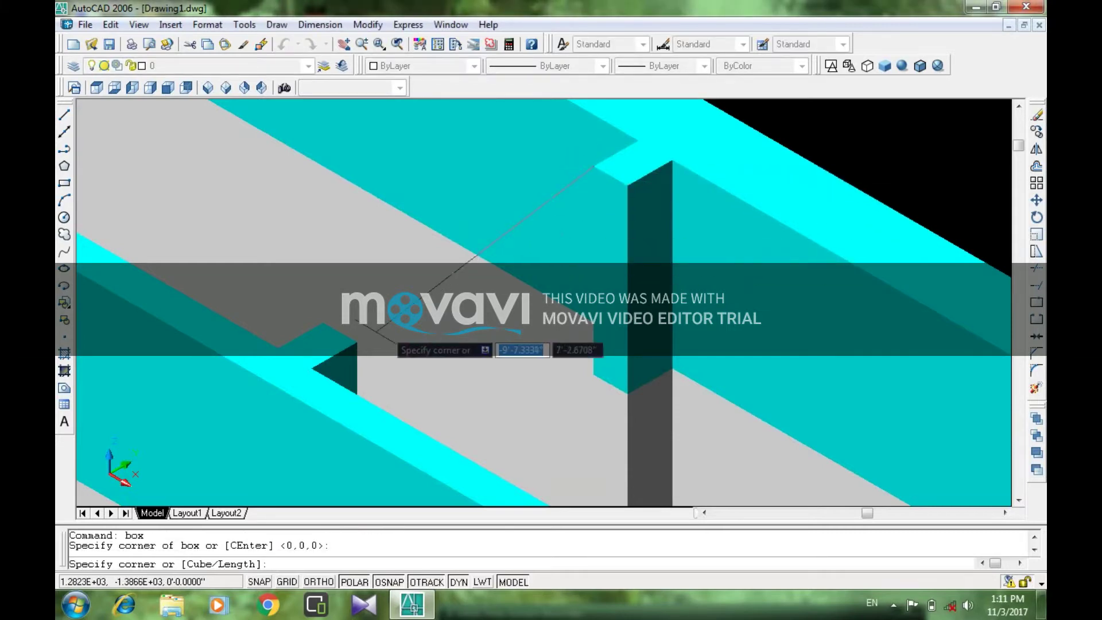
{"action": "left_click", "coordinate": [470, 329]}
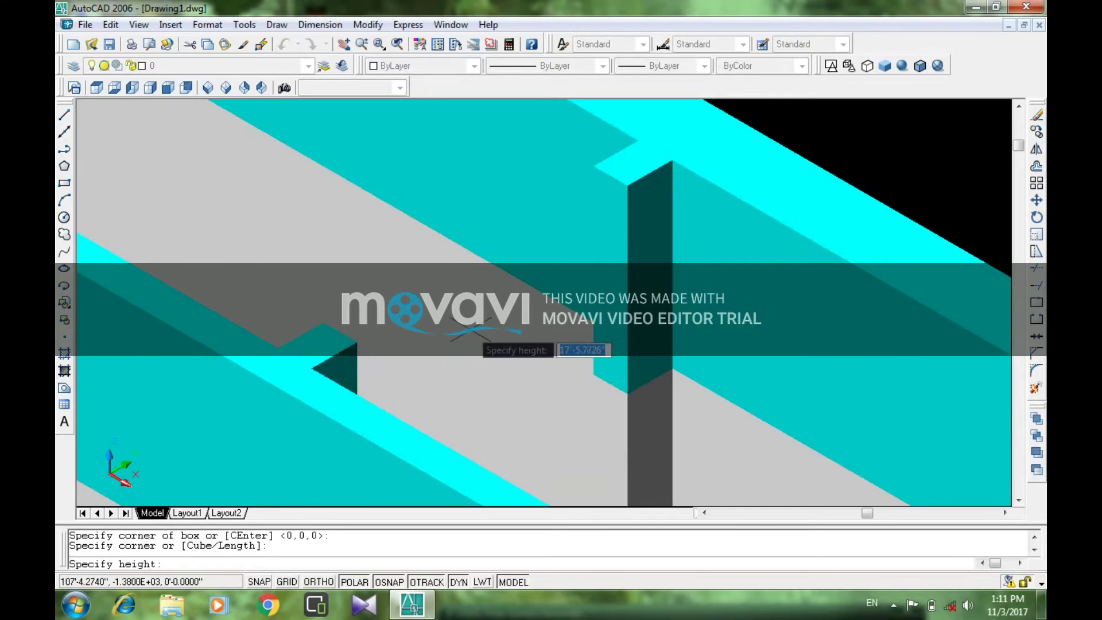
{"action": "type", "text": "-6"}
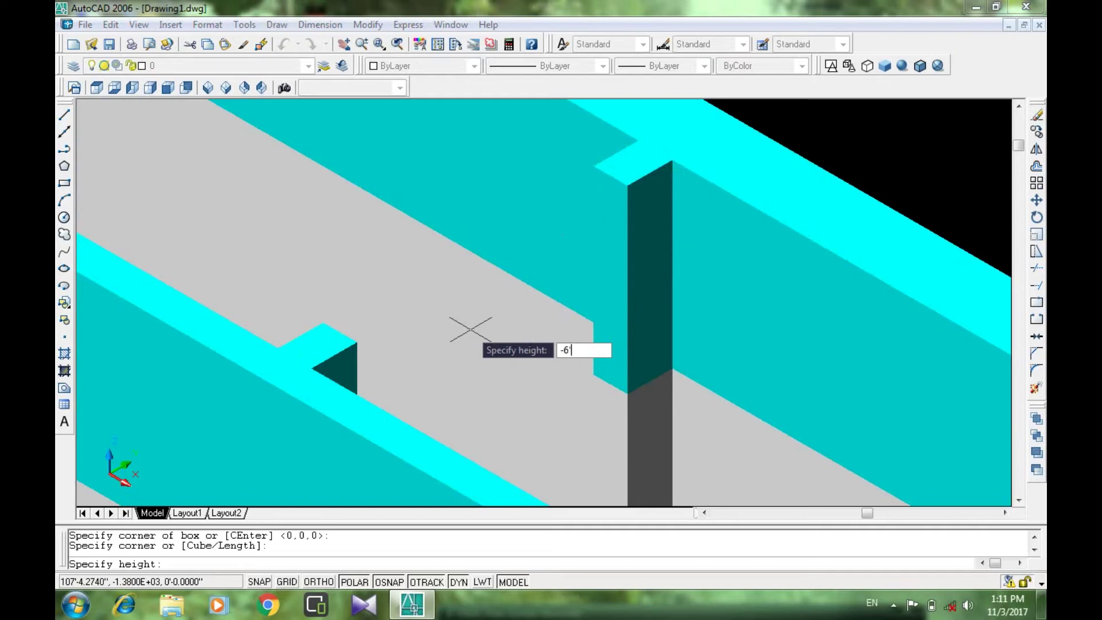
{"action": "key", "text": "Return"}
{"action": "scroll", "coordinate": [468, 327], "scroll_direction": "down", "scroll_amount": 2}
{"action": "scroll", "coordinate": [467, 327], "scroll_direction": "down", "scroll_amount": 3}
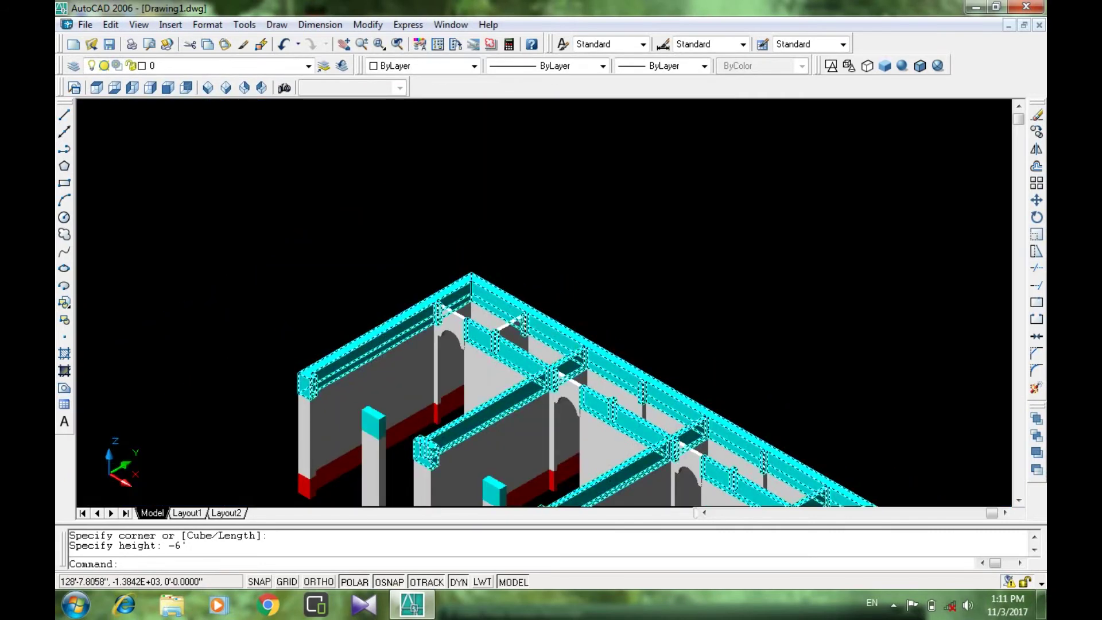
{"action": "scroll", "coordinate": [617, 384], "scroll_direction": "up", "scroll_amount": 4}
{"action": "key", "text": "Return"}
Draw the second lintel box from two corners over another wall opening, with height -6.
{"action": "left_click", "coordinate": [542, 274]}
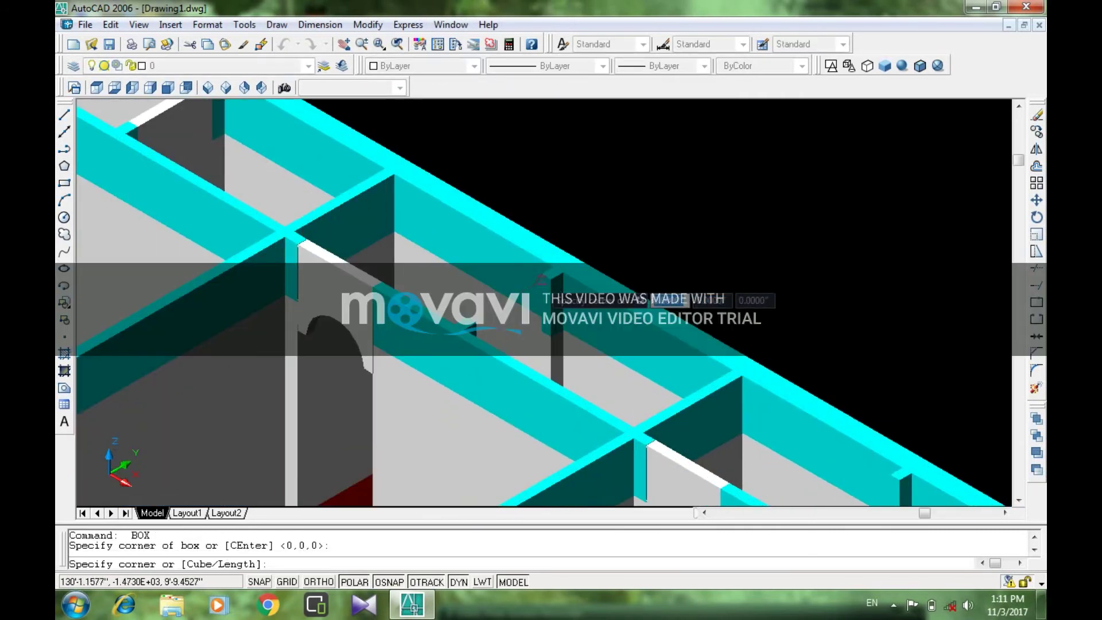
{"action": "left_click", "coordinate": [475, 327]}
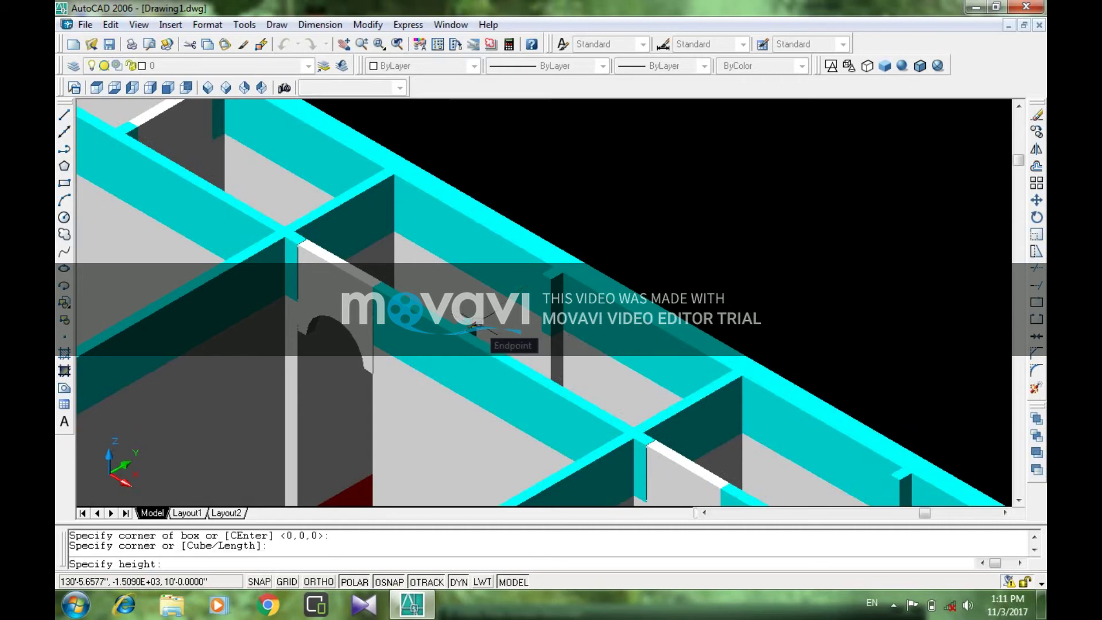
{"action": "type", "text": "-6"}
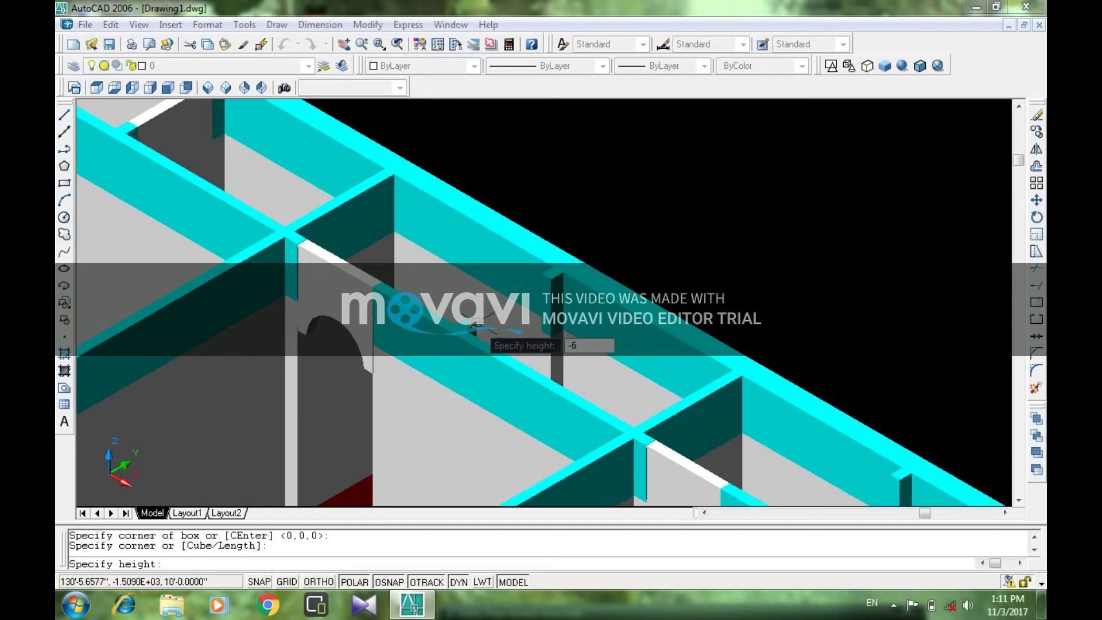
{"action": "key", "text": "Return"}
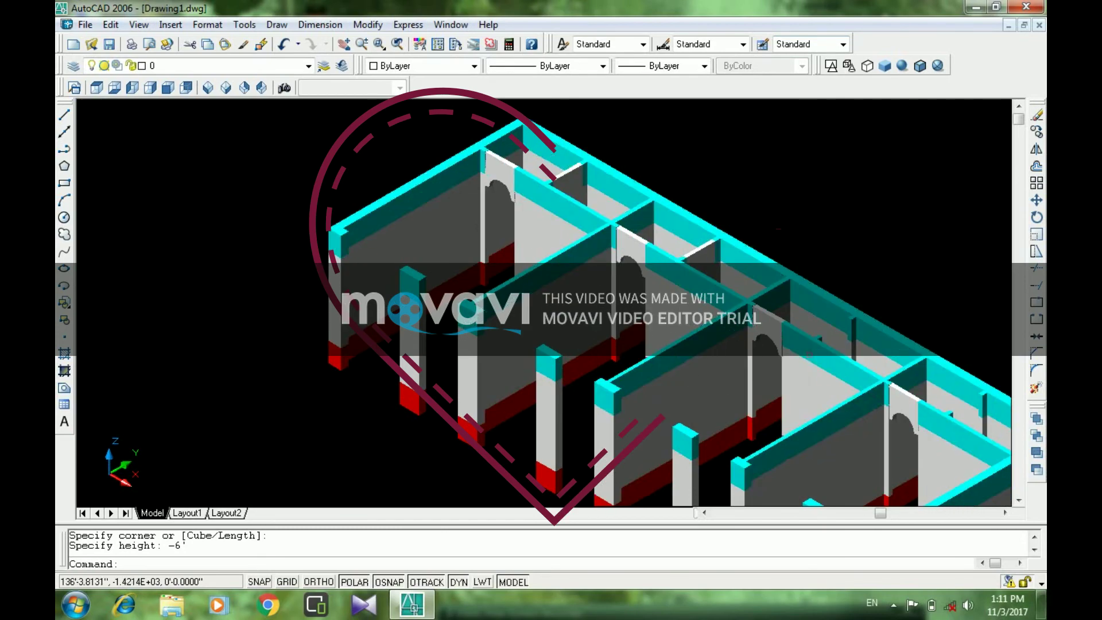